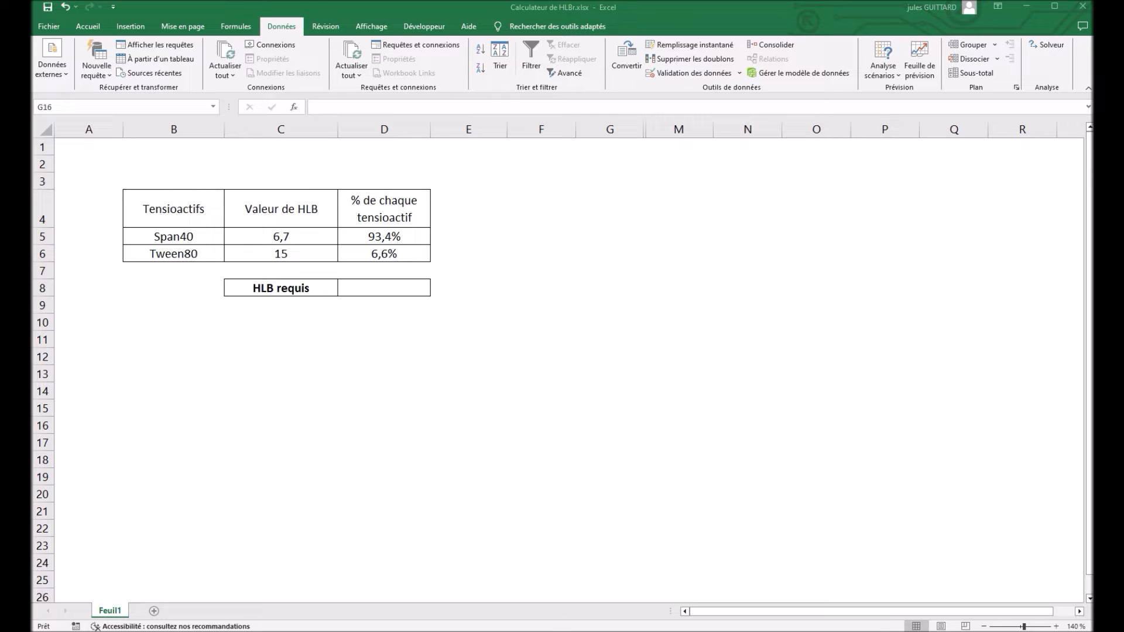
Step: Choose Span60 as the first surfactant in B5 and Tween60 as the second in B6
left_click(199, 235)
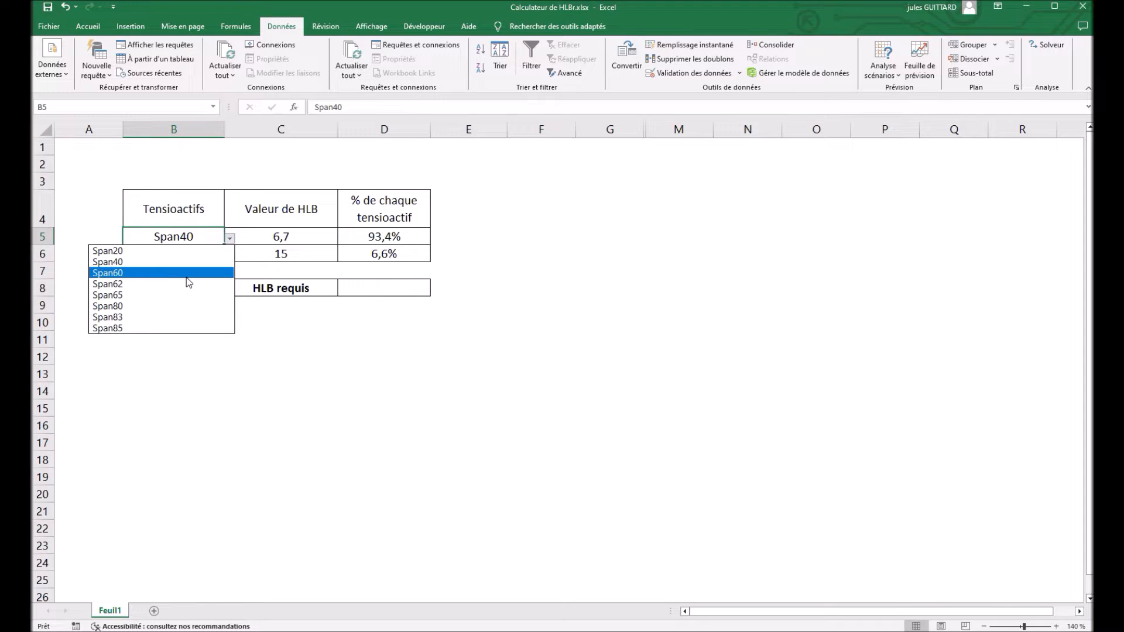
left_click(188, 273)
left_click(212, 256)
left_click(229, 256)
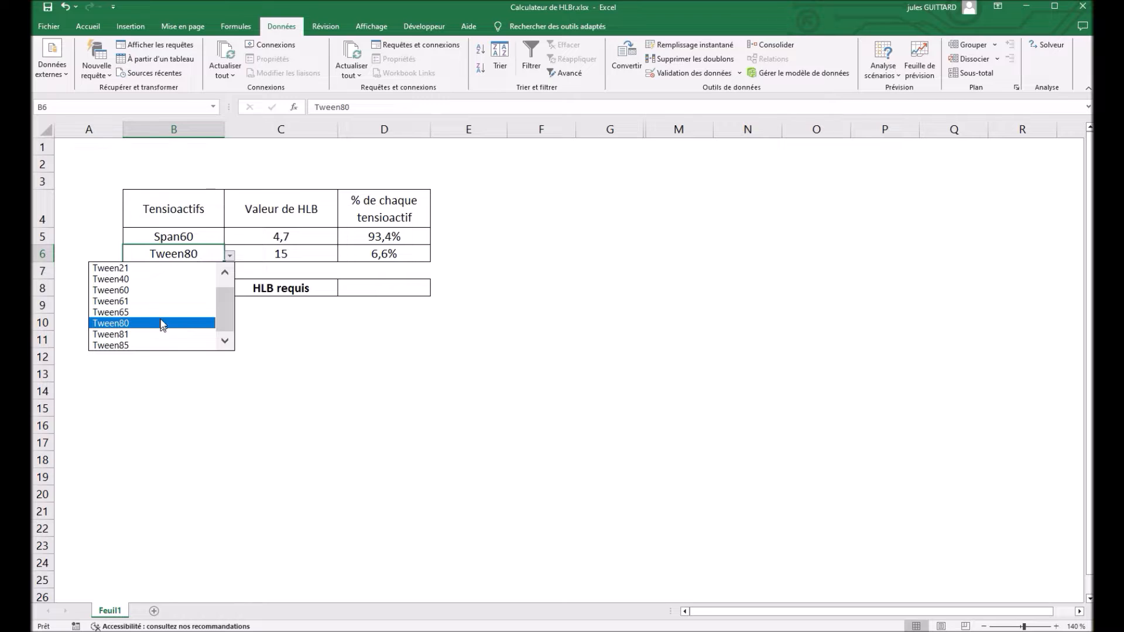
left_click(163, 291)
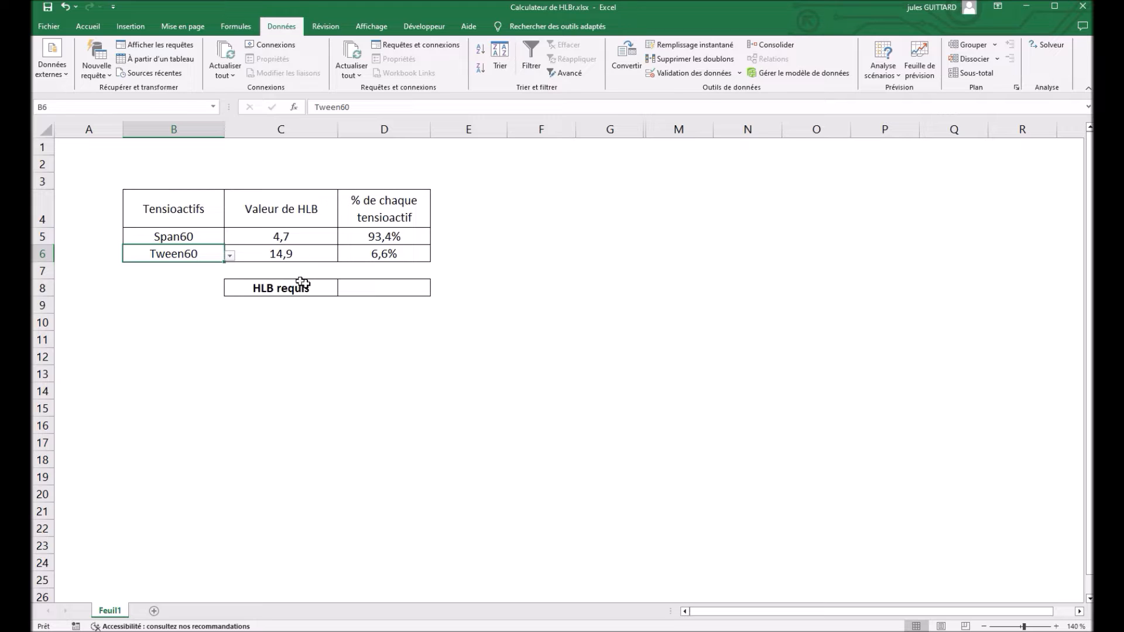
Step: Enter 7,25 as the required HLB value in D8
left_click(373, 289)
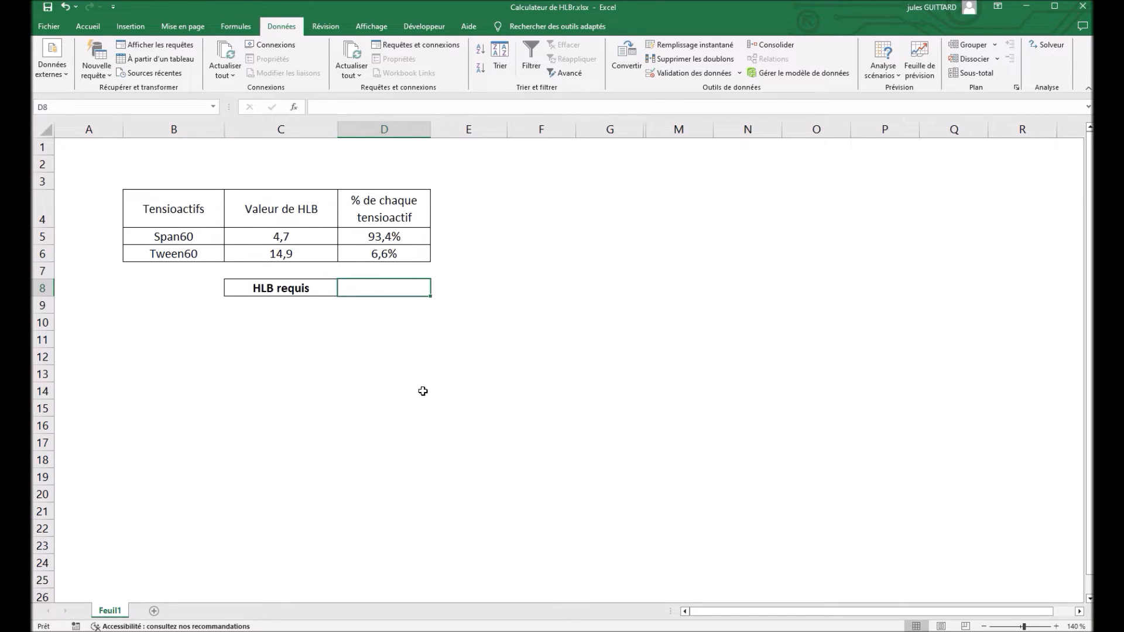
type("7,25")
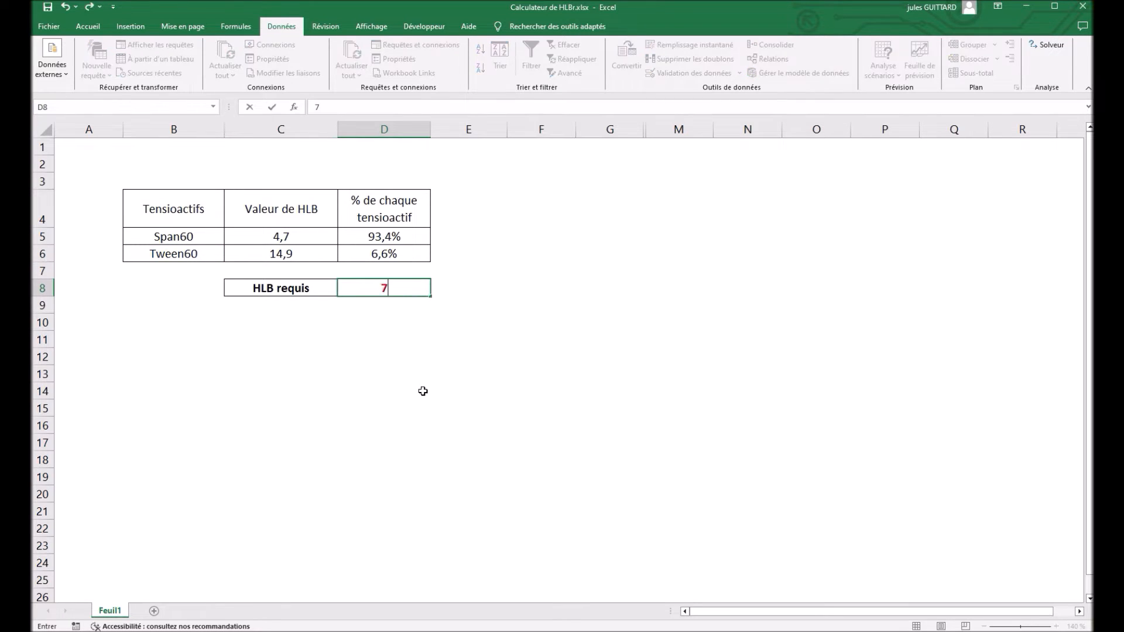
left_click(522, 318)
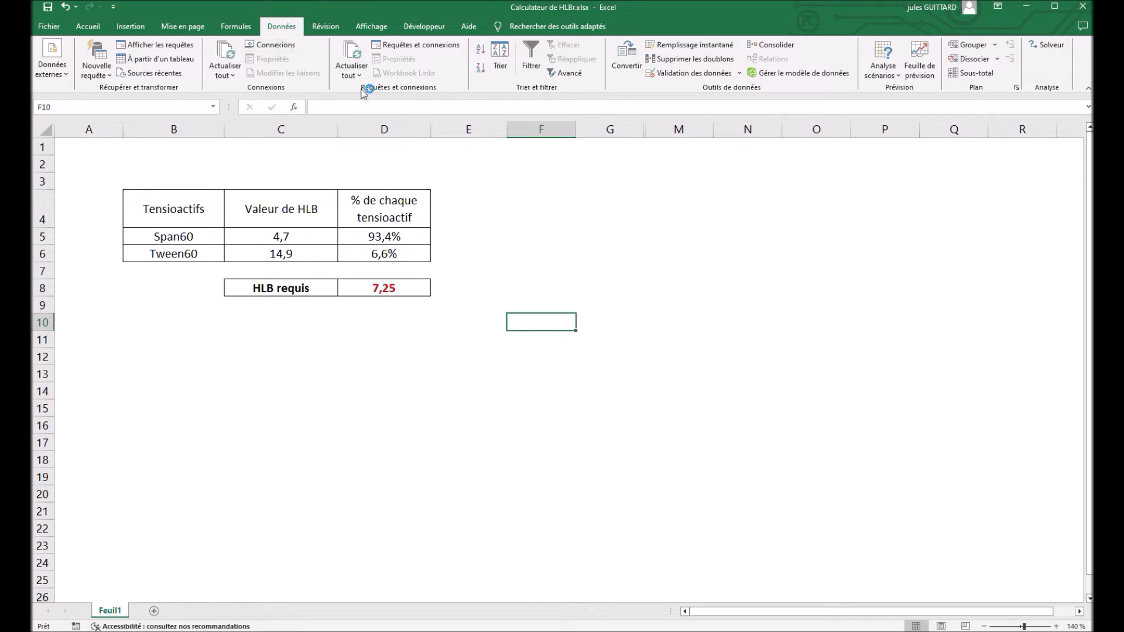
Step: Run the Solver with its stored parameters to compute the percentage of each surfactant
left_click(1050, 45)
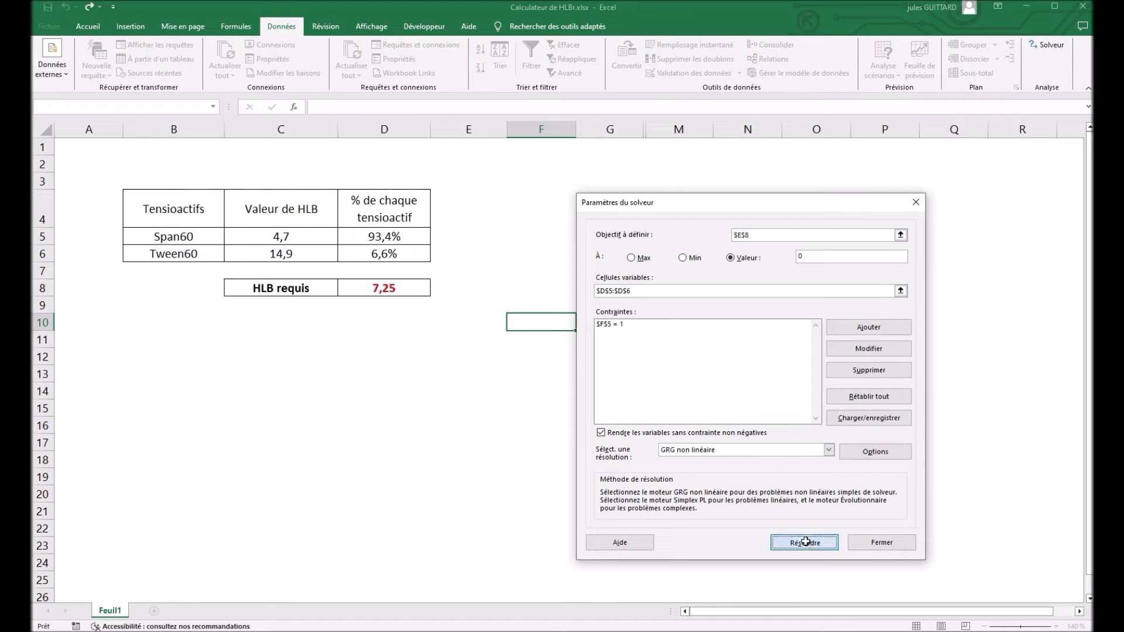
left_click(805, 543)
left_click(439, 349)
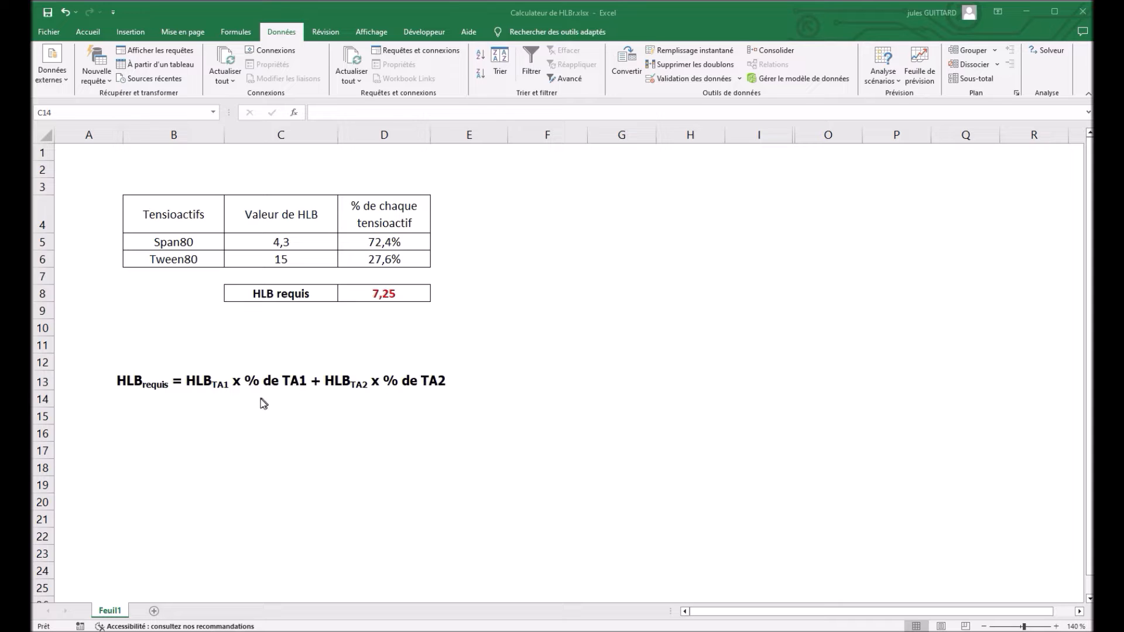
Step: Enter the required-HLB formula =C5*D5+C6*D6 in cell C9, below the HLB requis label
left_click(277, 309)
left_click(278, 309)
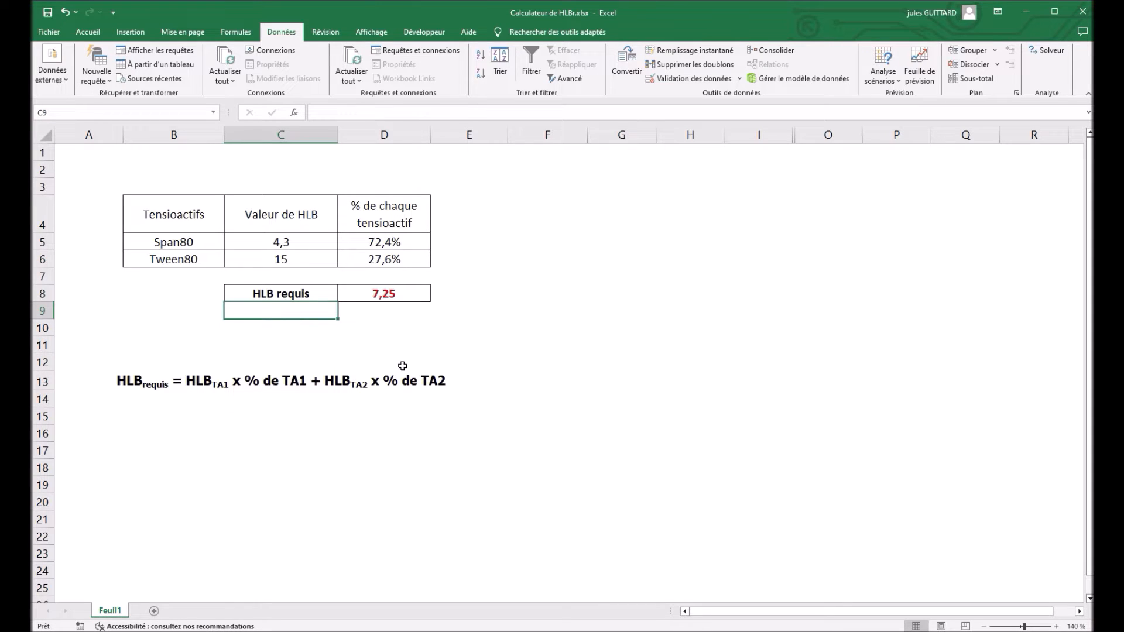
type("=")
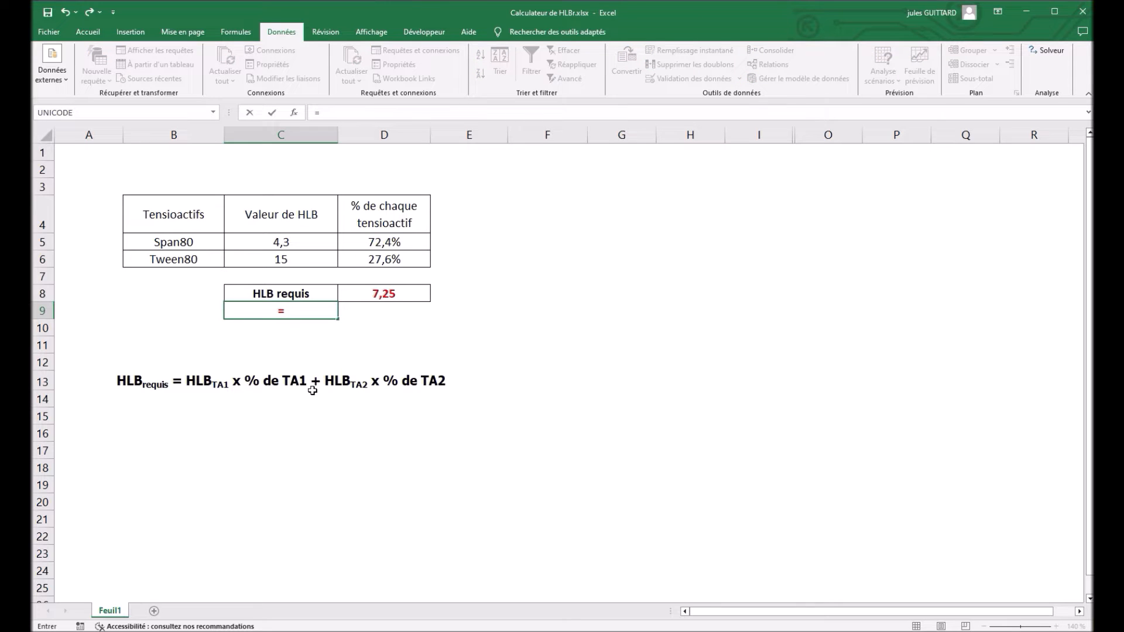
left_click(291, 244)
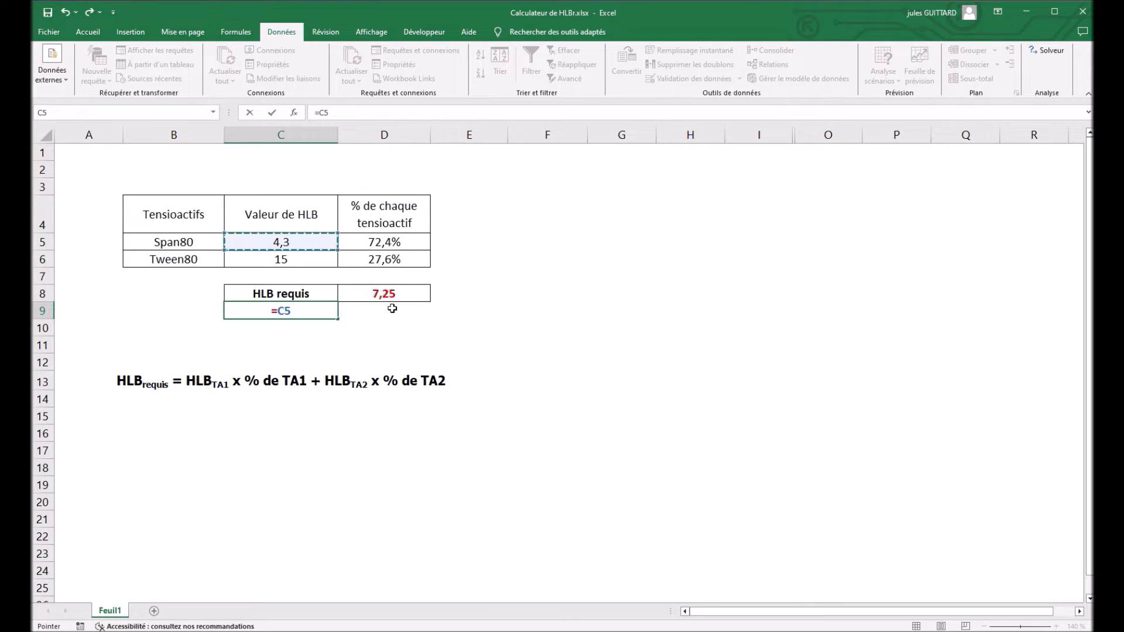
type("*")
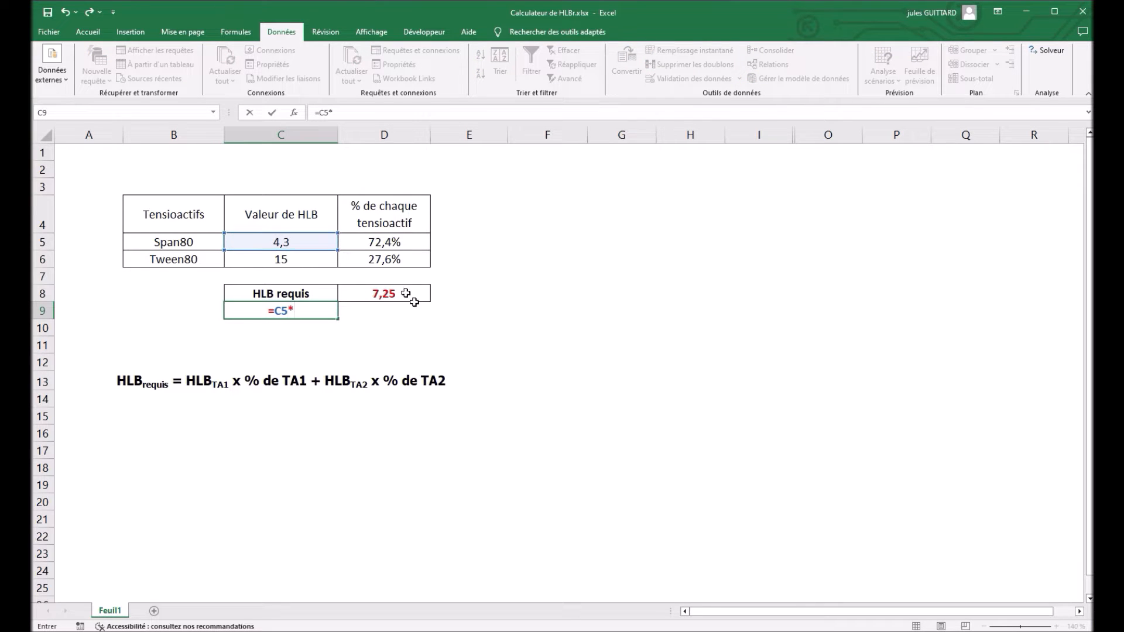
left_click(391, 242)
type("+")
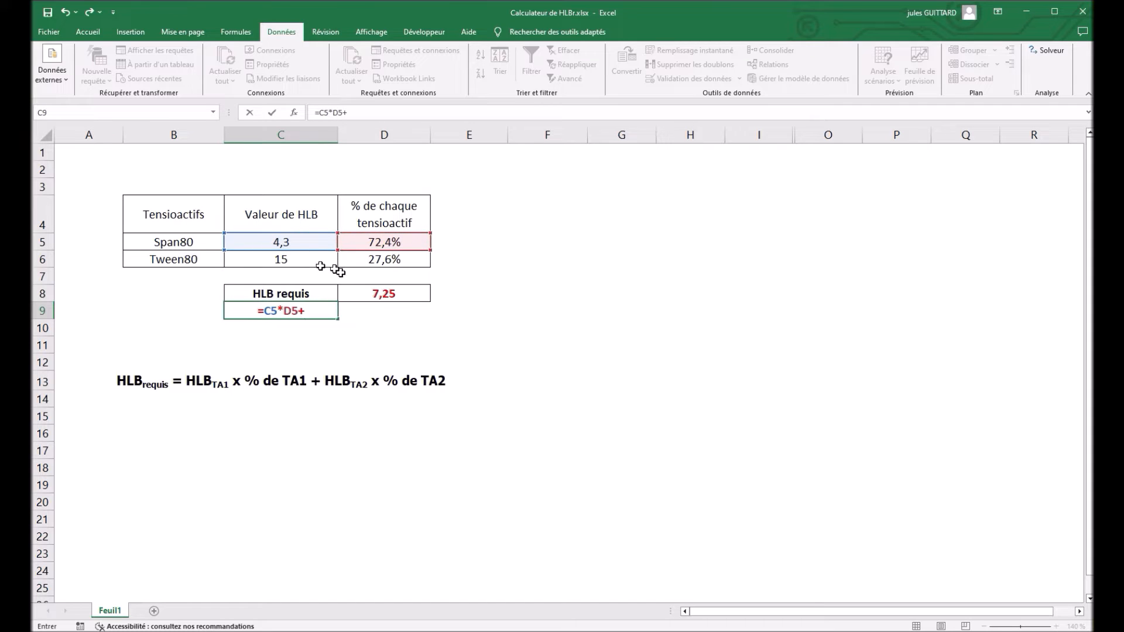
left_click(317, 264)
type("*")
left_click(385, 262)
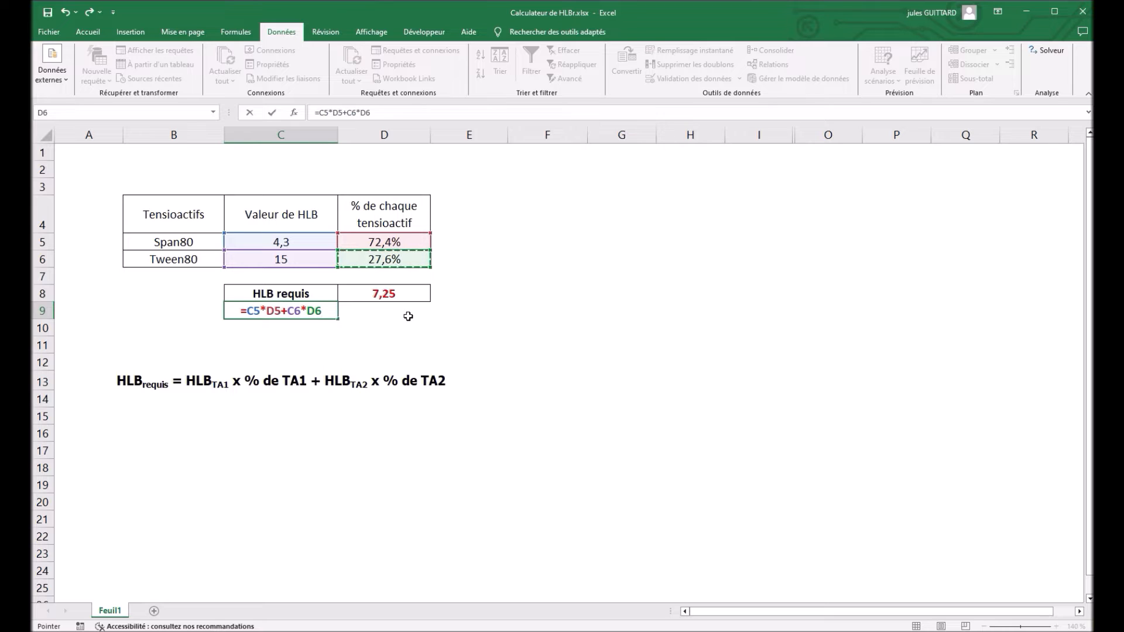
key("Return")
Step: Display the calculated HLB in C9 with two decimal places
left_click(292, 315)
left_click(88, 32)
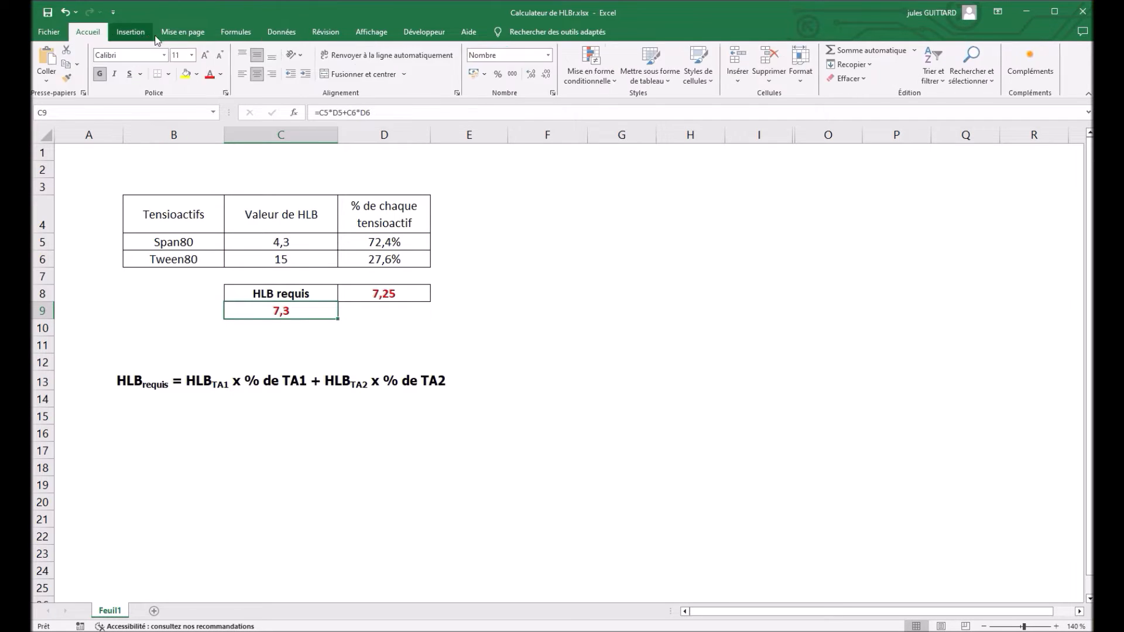
left_click(532, 74)
left_click(532, 74)
left_click(372, 327)
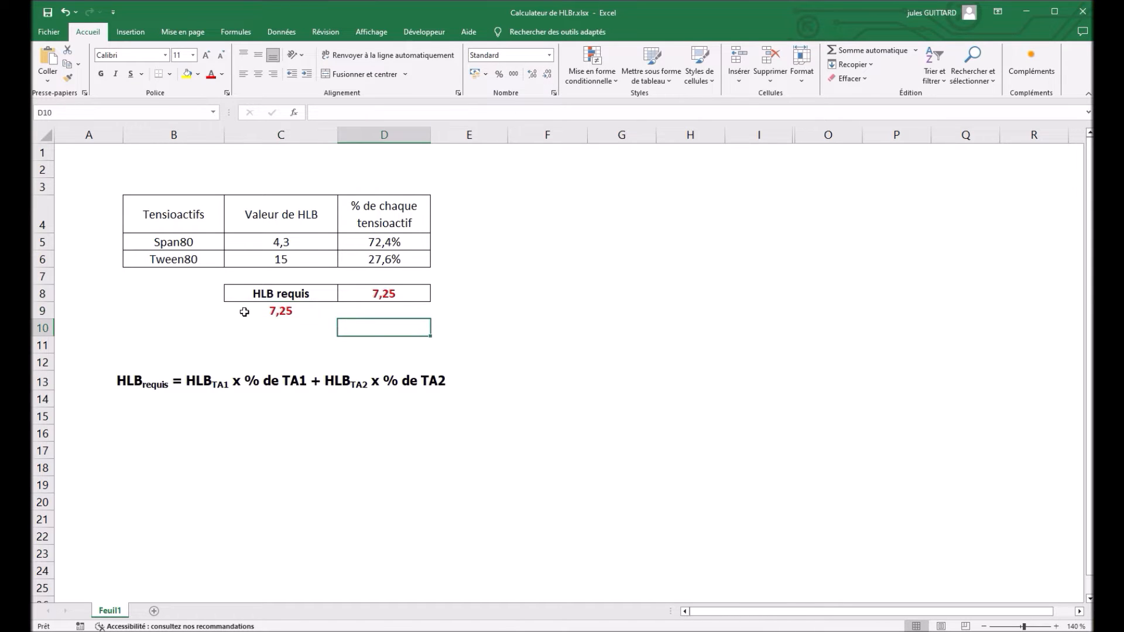
left_click(355, 355)
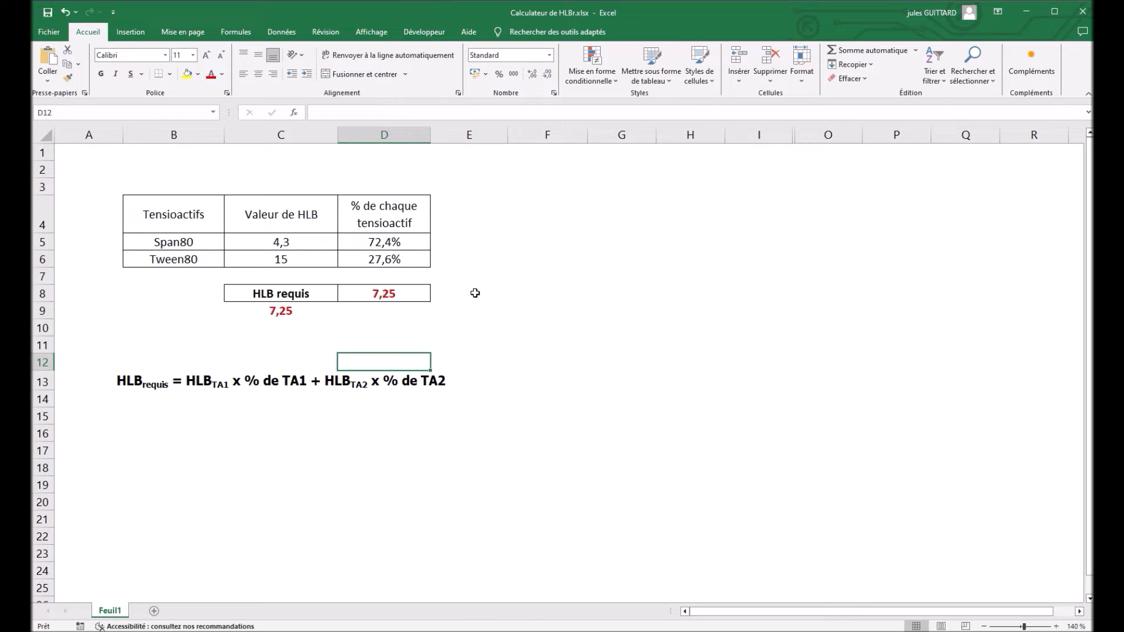
Step: Enter the formula =D8-C9 in E8 to compute the gap between the required and calculated HLB
left_click(475, 292)
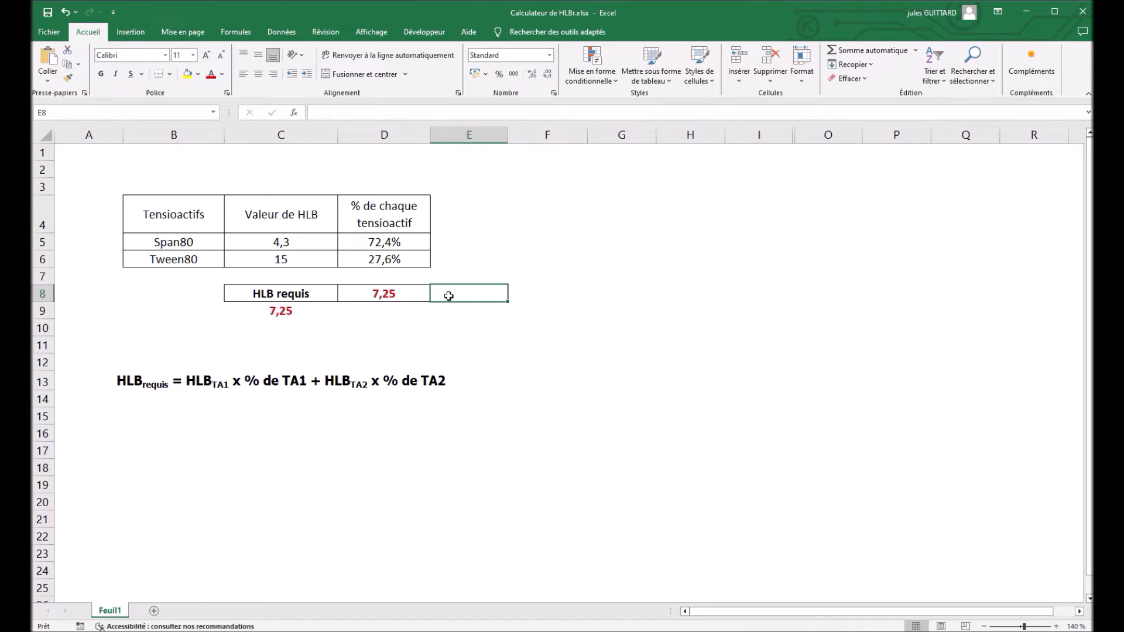
type("=")
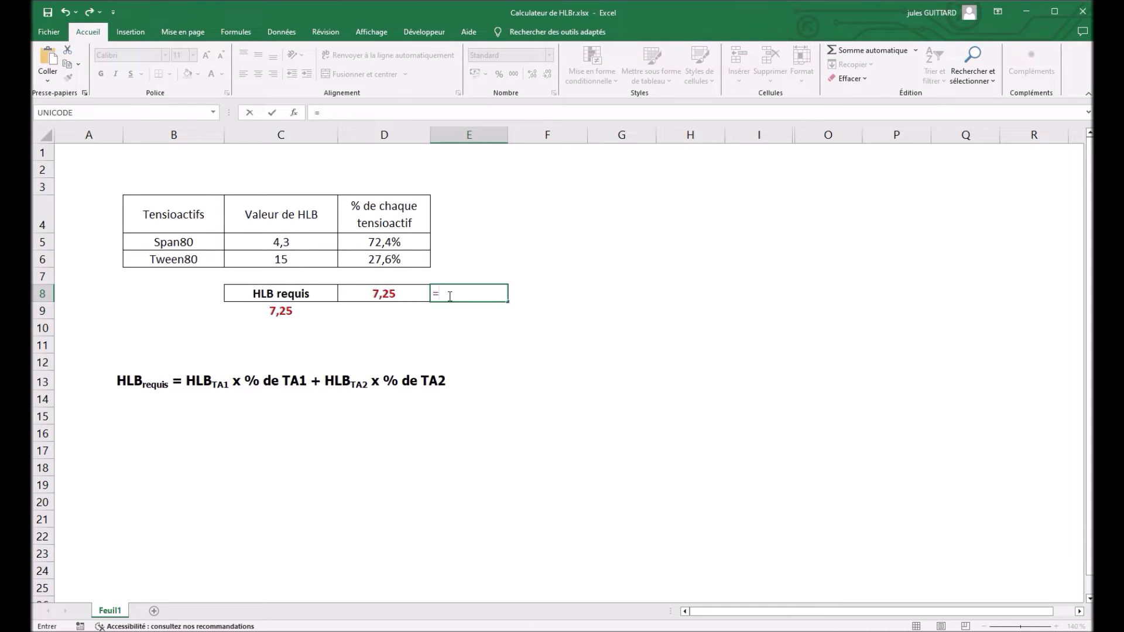
left_click(398, 289)
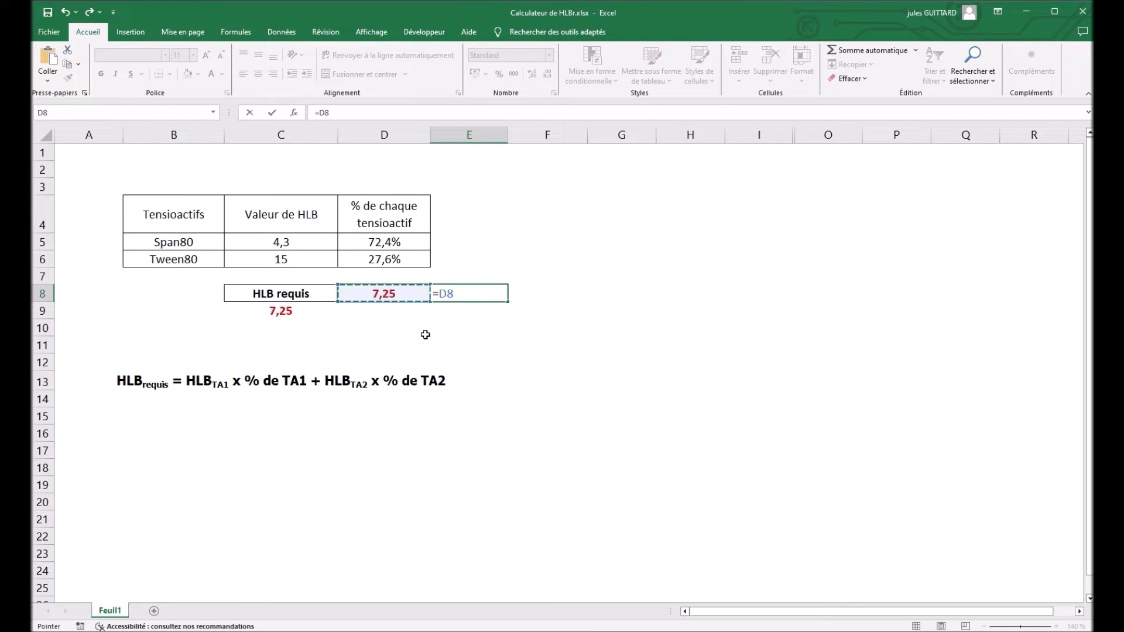
type("-")
left_click(310, 309)
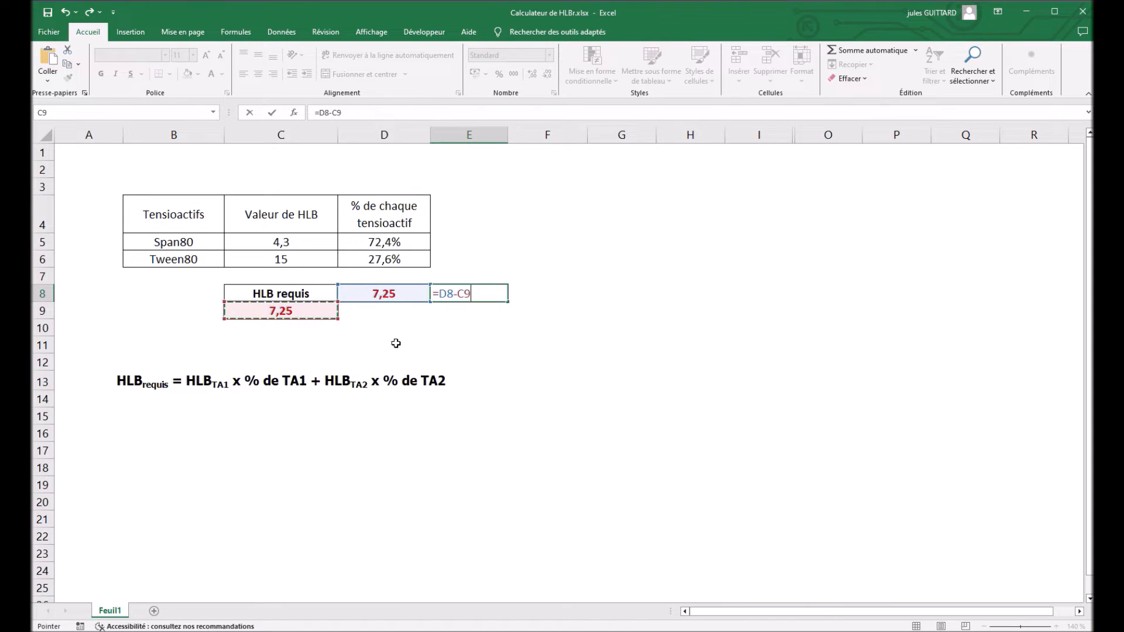
key("Return")
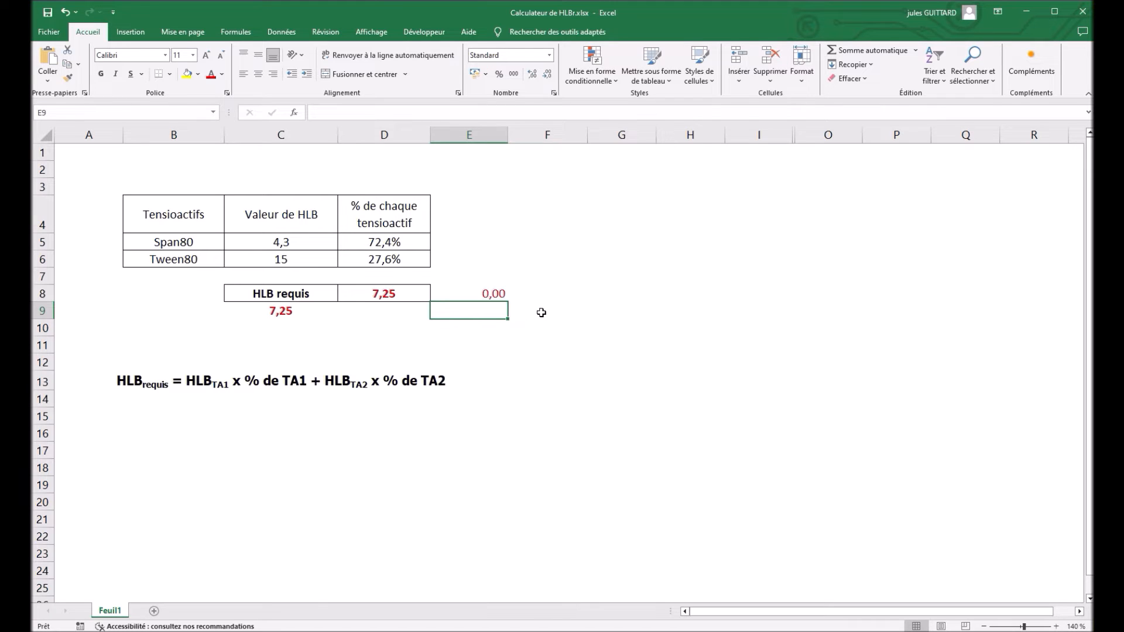
Step: Sum the two surfactant percentages in F5 with the SOMME function over D5:D6
left_click(553, 243)
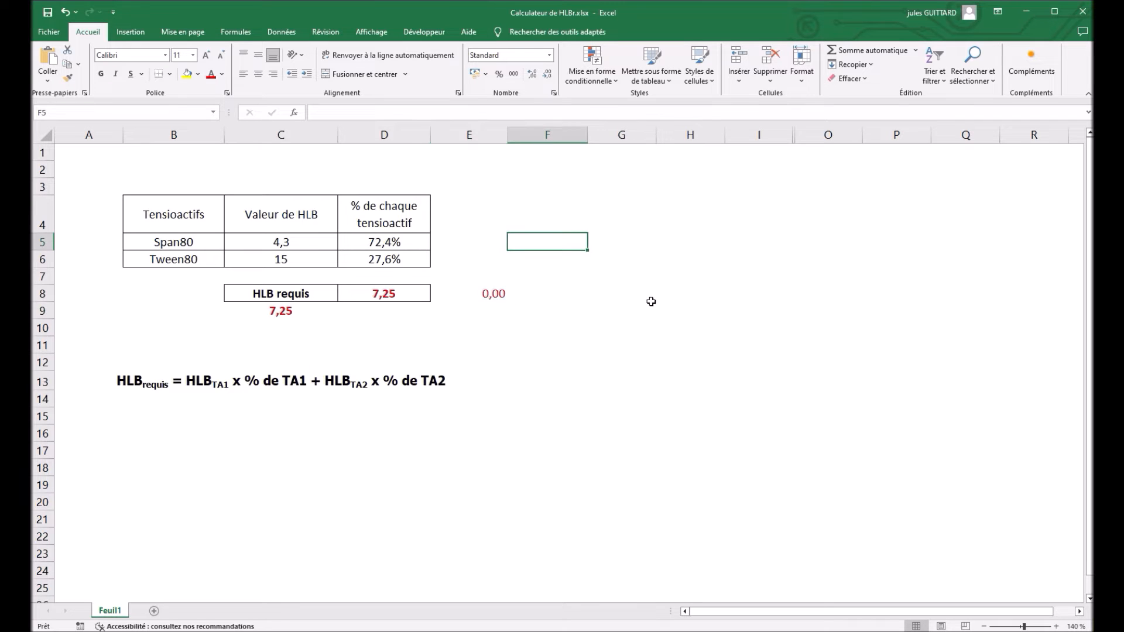
type("=")
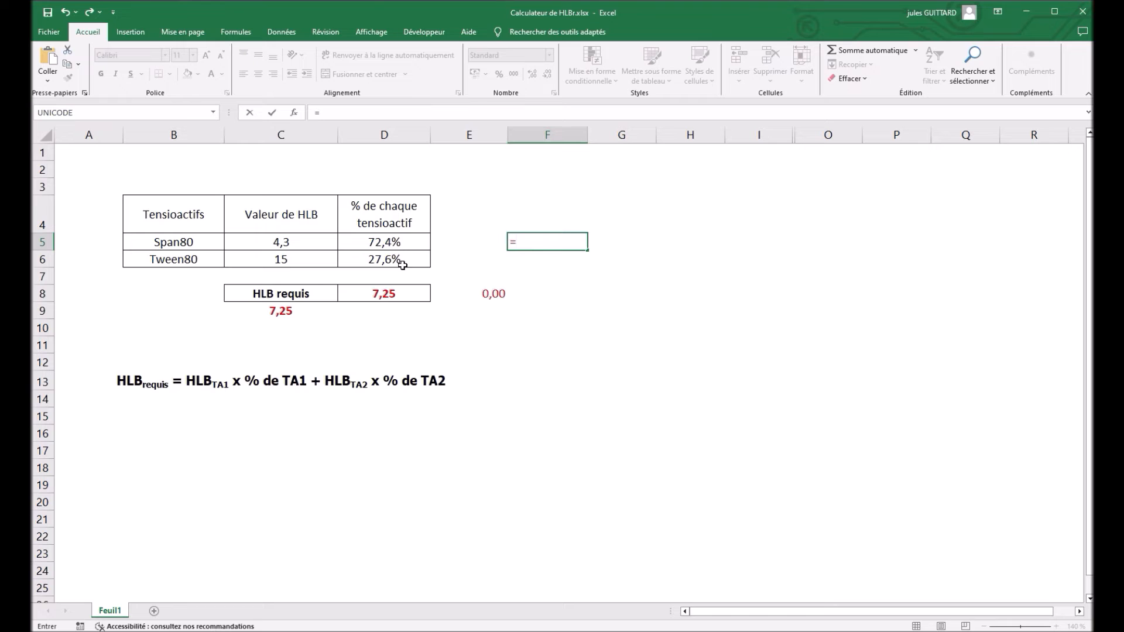
type("somme(")
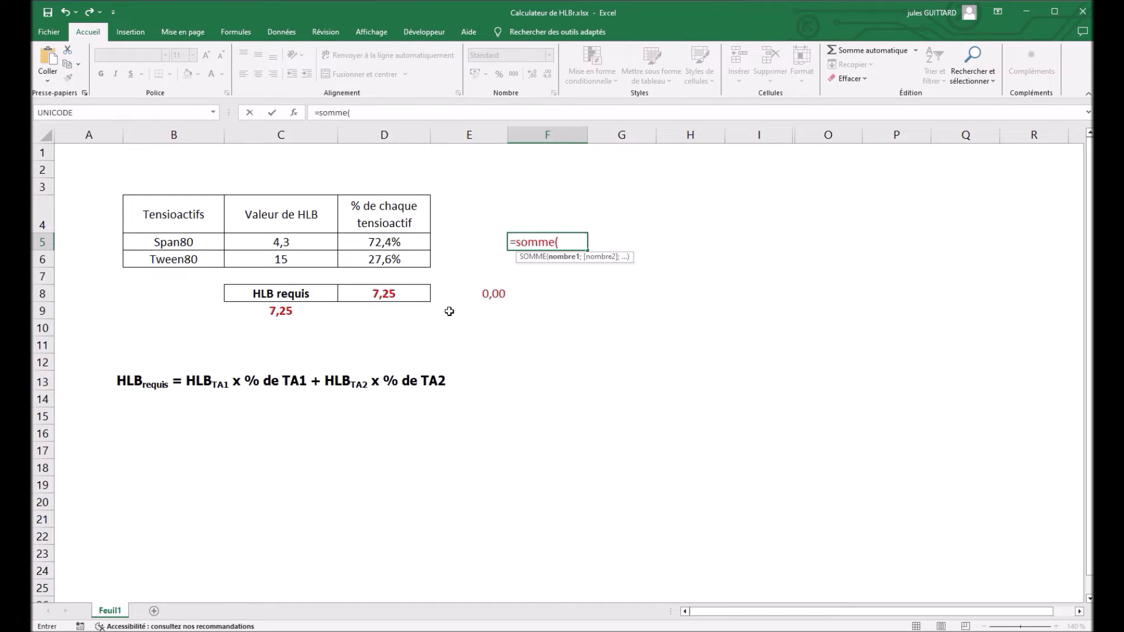
left_click_drag(409, 245, 410, 260)
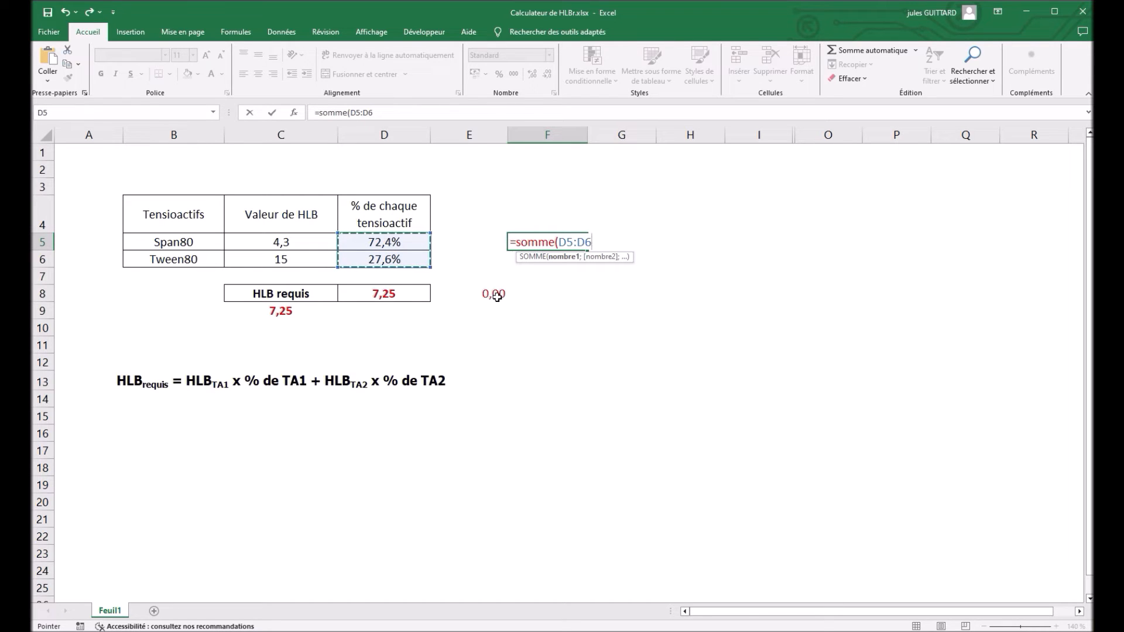
key("Return")
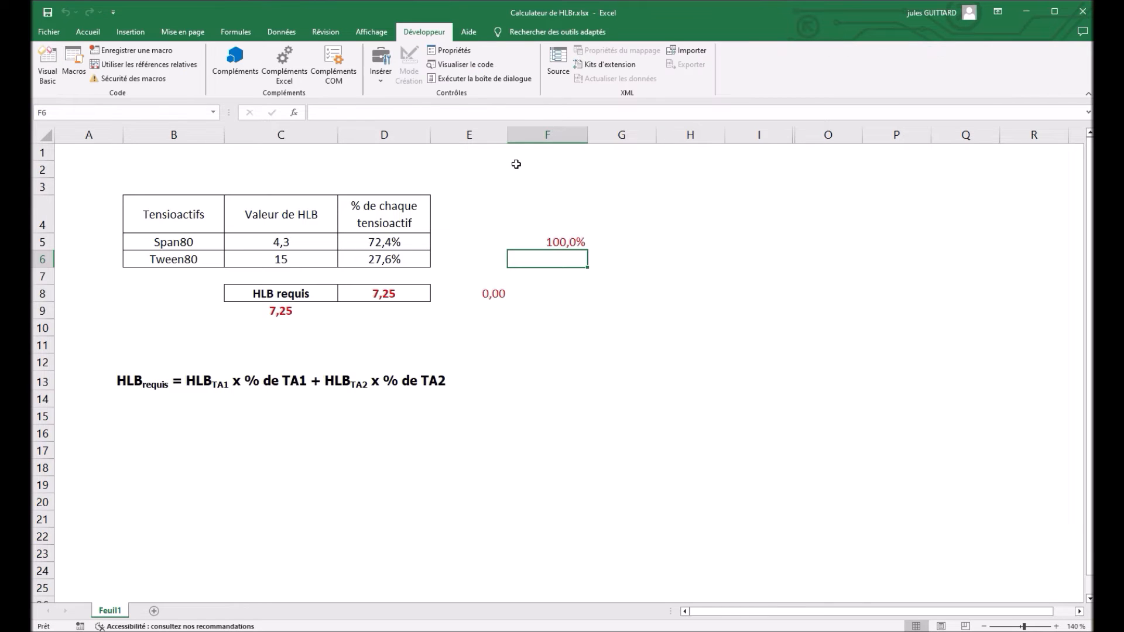
Step: Set up the Solver with E8 as the objective at a target value of 0 and D5:D6 as the variable cells
left_click(291, 35)
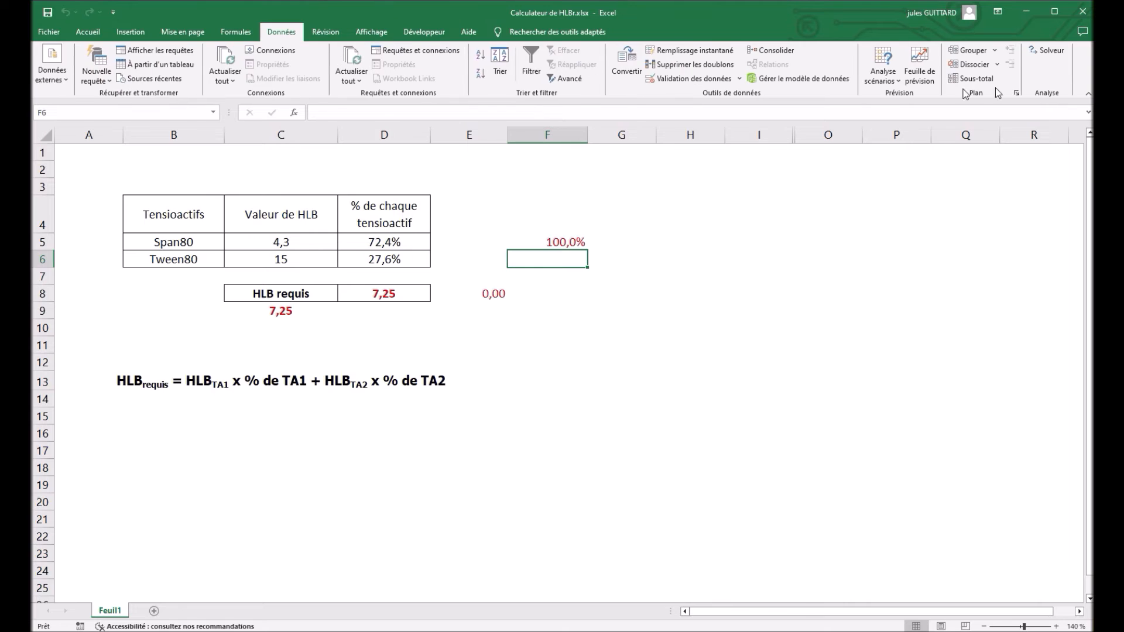
left_click(1046, 50)
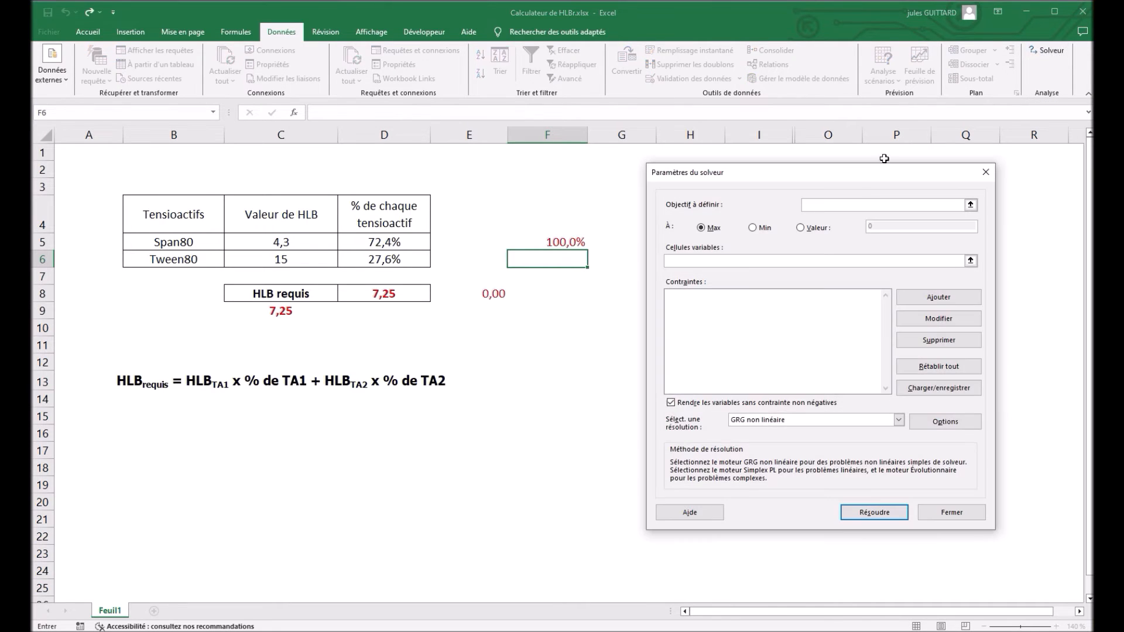
left_click_drag(851, 177, 857, 118)
left_click(818, 154)
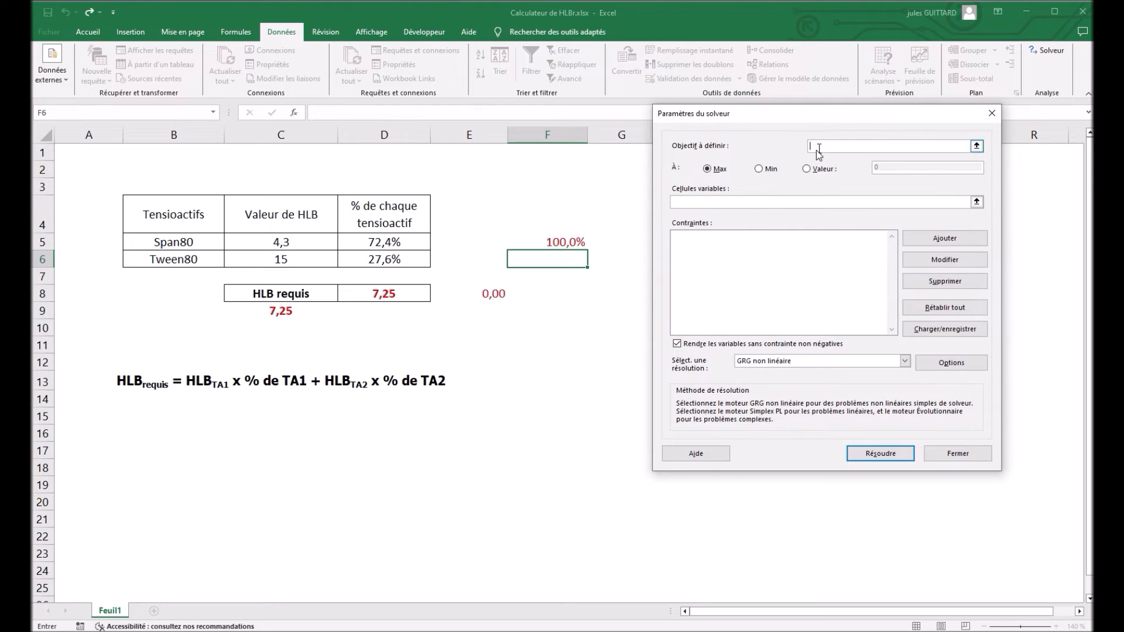
left_click(504, 295)
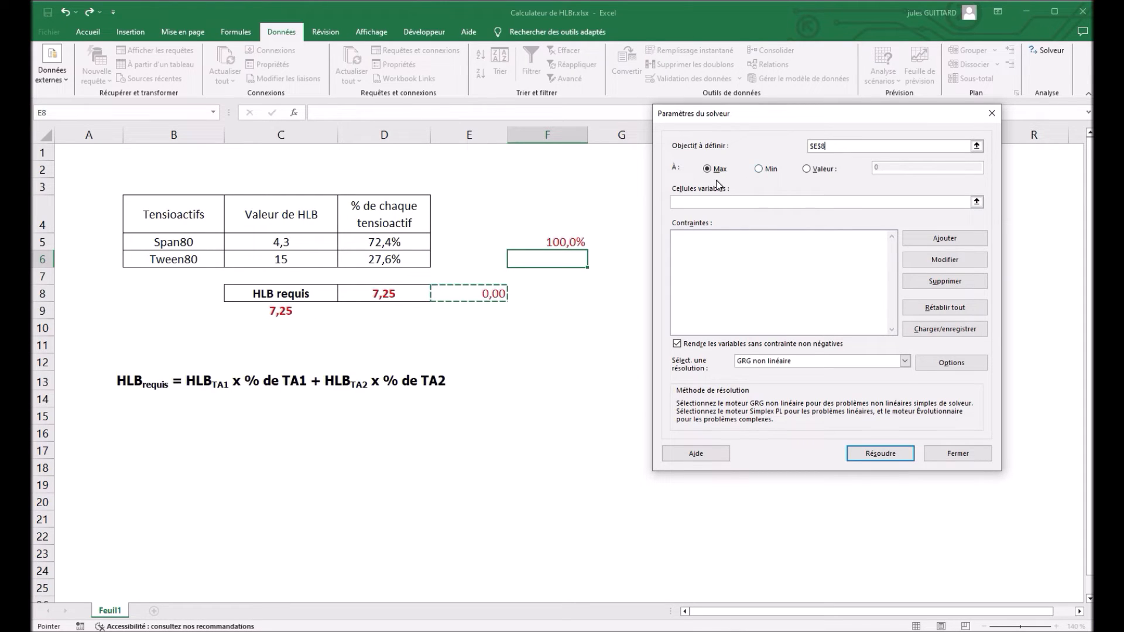
left_click(807, 169)
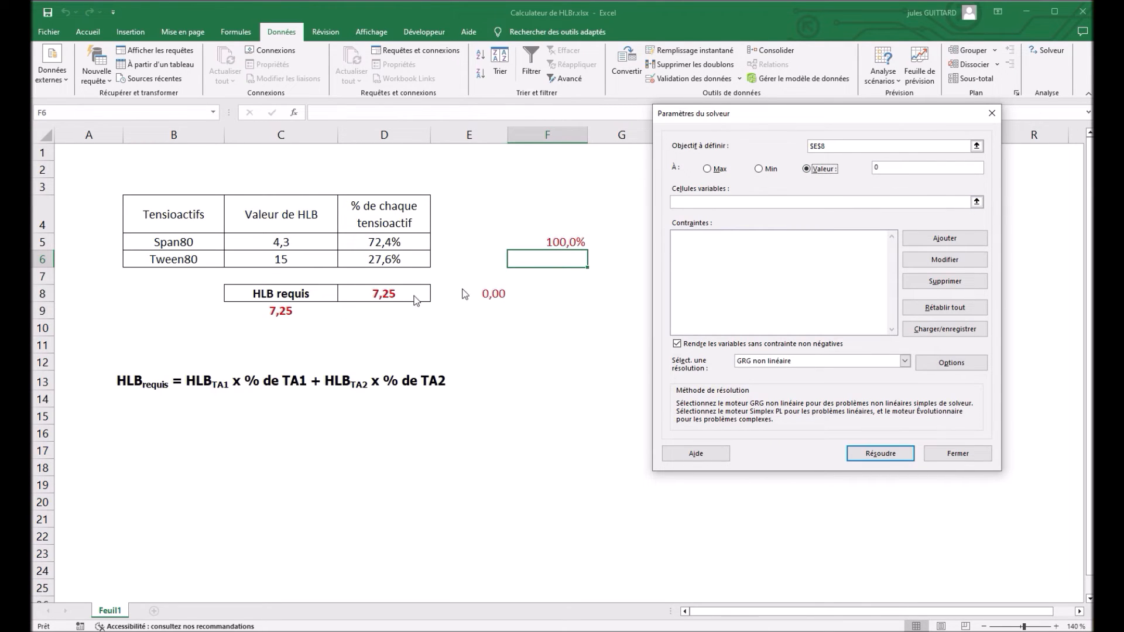
left_click(702, 203)
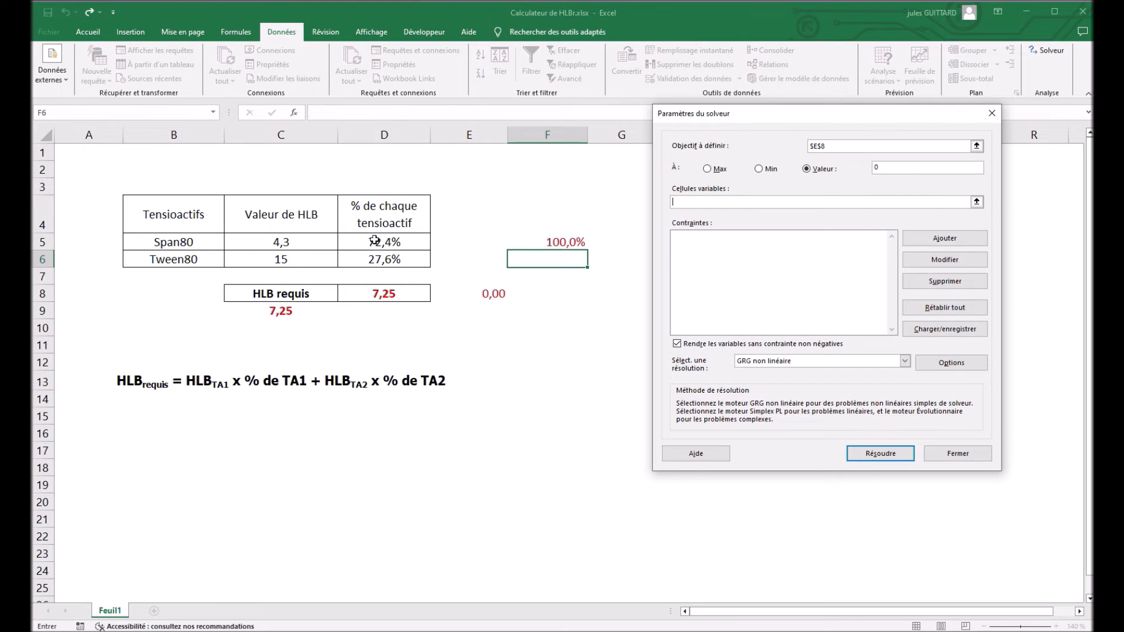
mouse_move(375, 241)
left_mouse_down()
mouse_move(376, 258)
mouse_move(388, 258)
left_mouse_up()
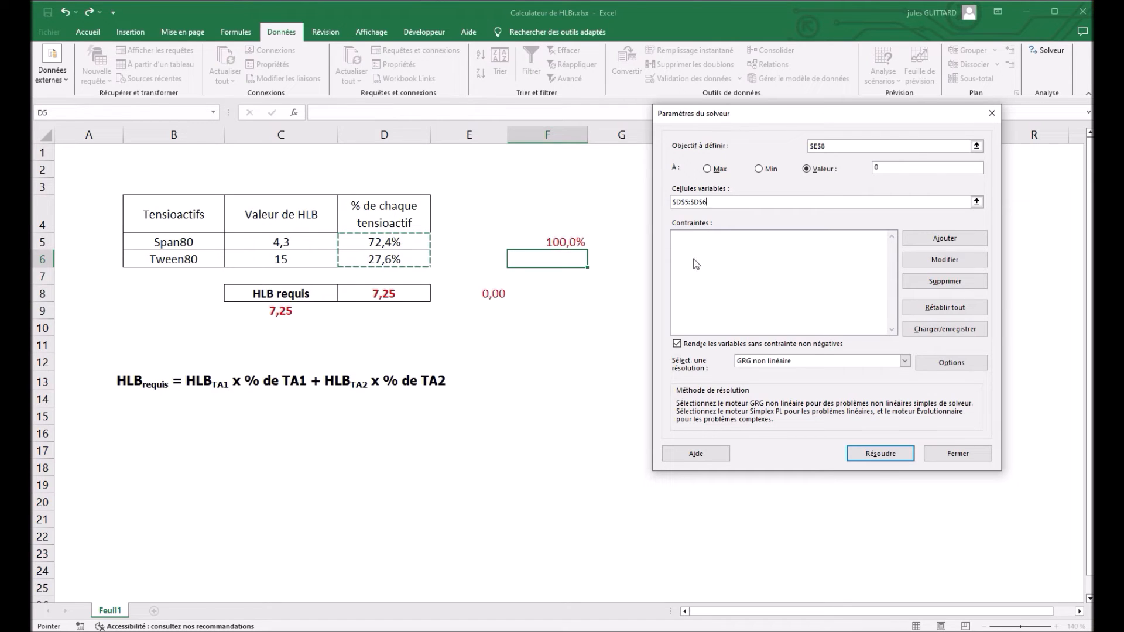
Step: Add the Solver constraint F5 = 1, solve the model and keep the Solver solution
left_click(947, 241)
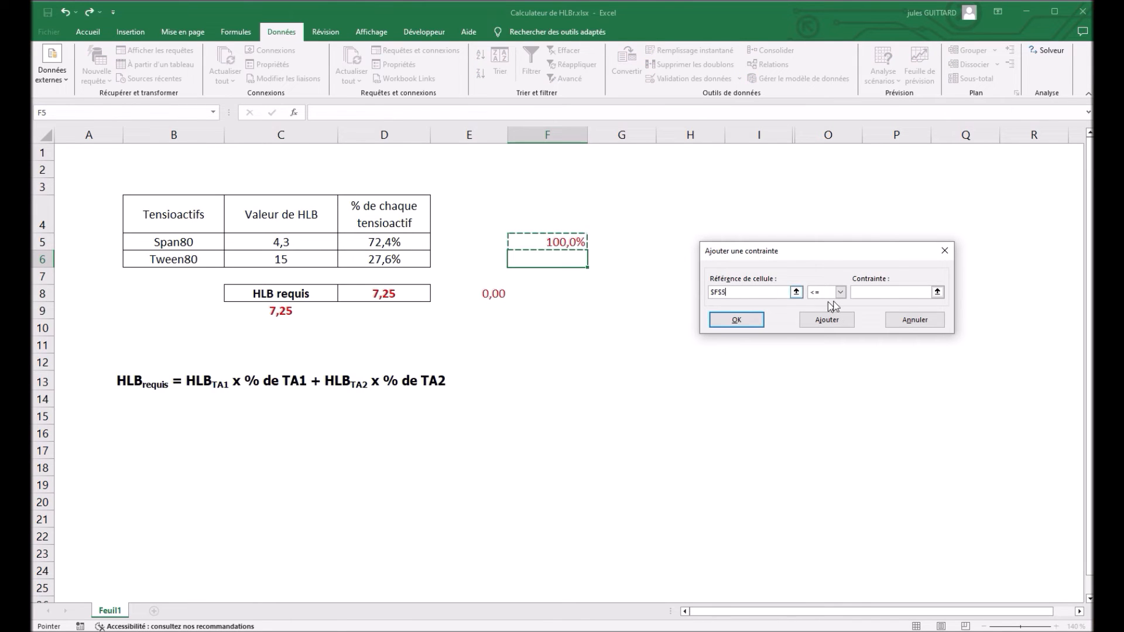
left_click(840, 292)
left_click(823, 311)
left_click(924, 291)
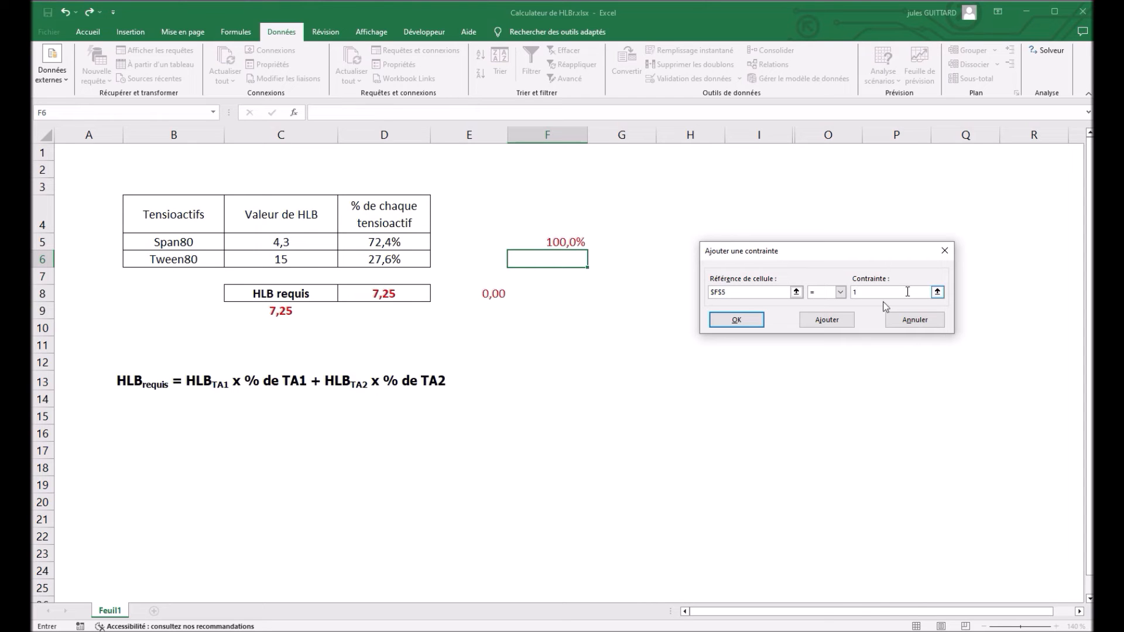
left_click(743, 325)
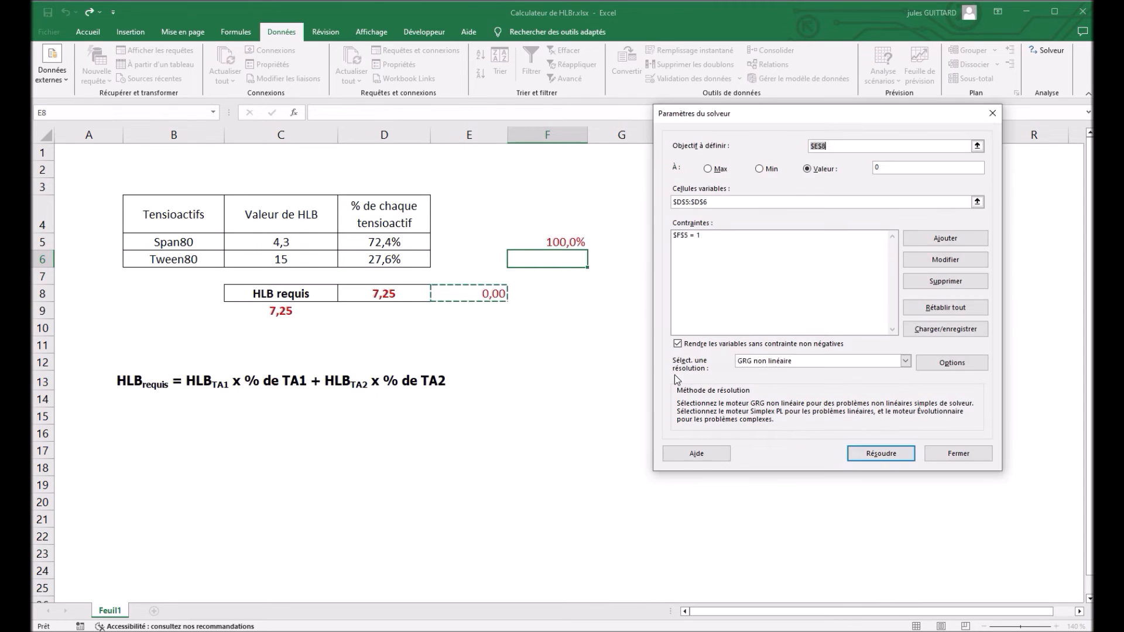
left_click(885, 456)
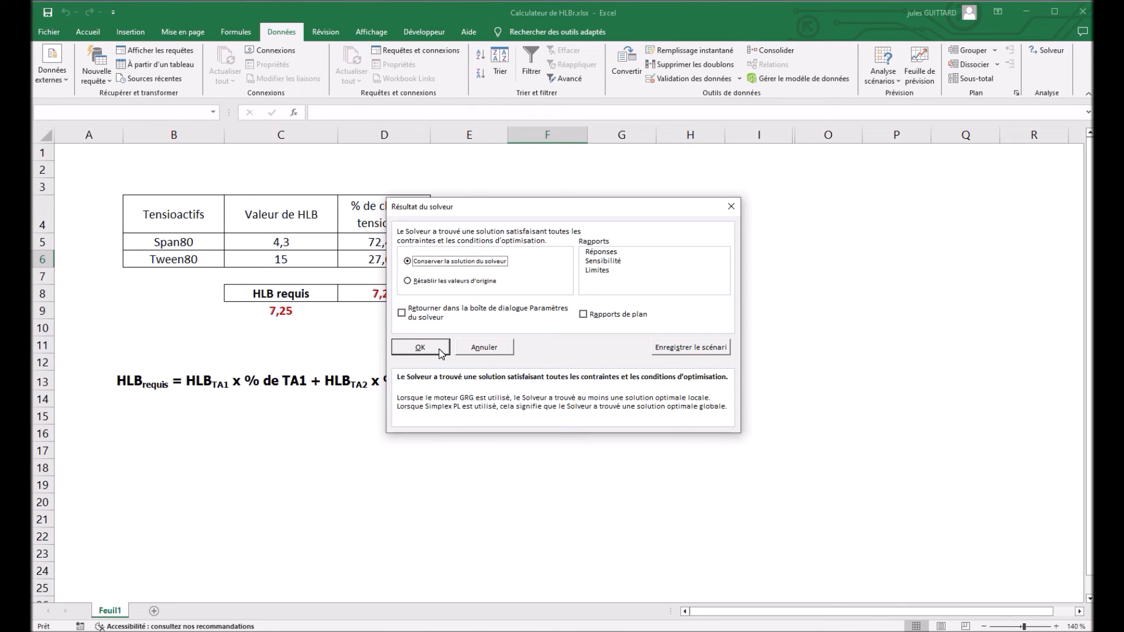
left_click(419, 347)
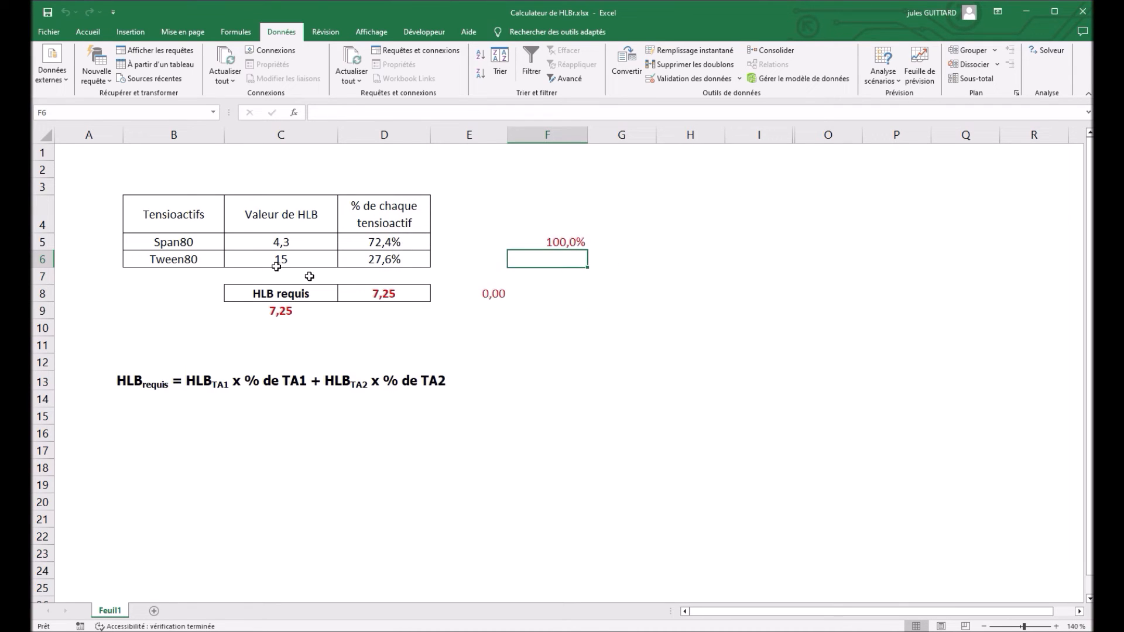
Step: Change the surfactants in the table to Span62 in B5 and Tween61 in B6
left_click(209, 245)
left_click(229, 244)
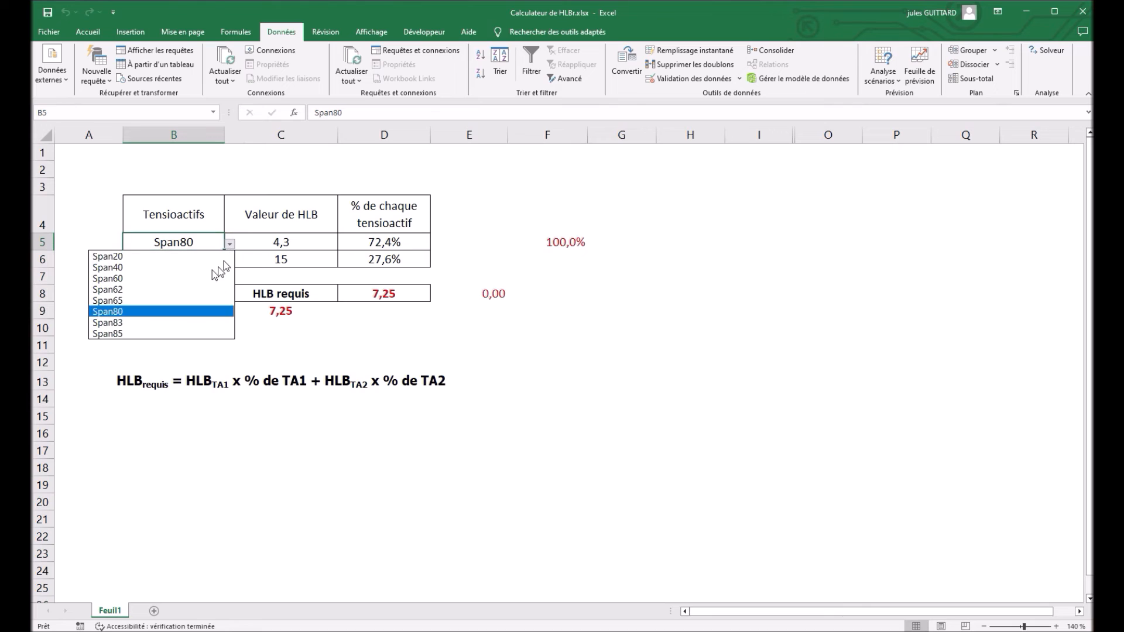
left_click(178, 292)
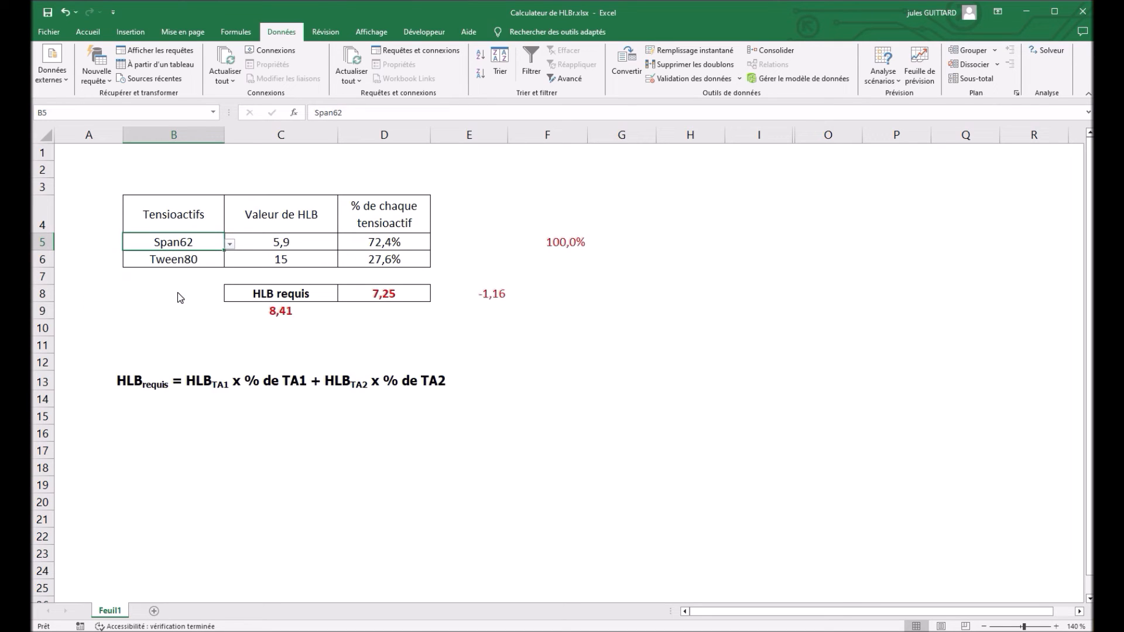
left_click(186, 263)
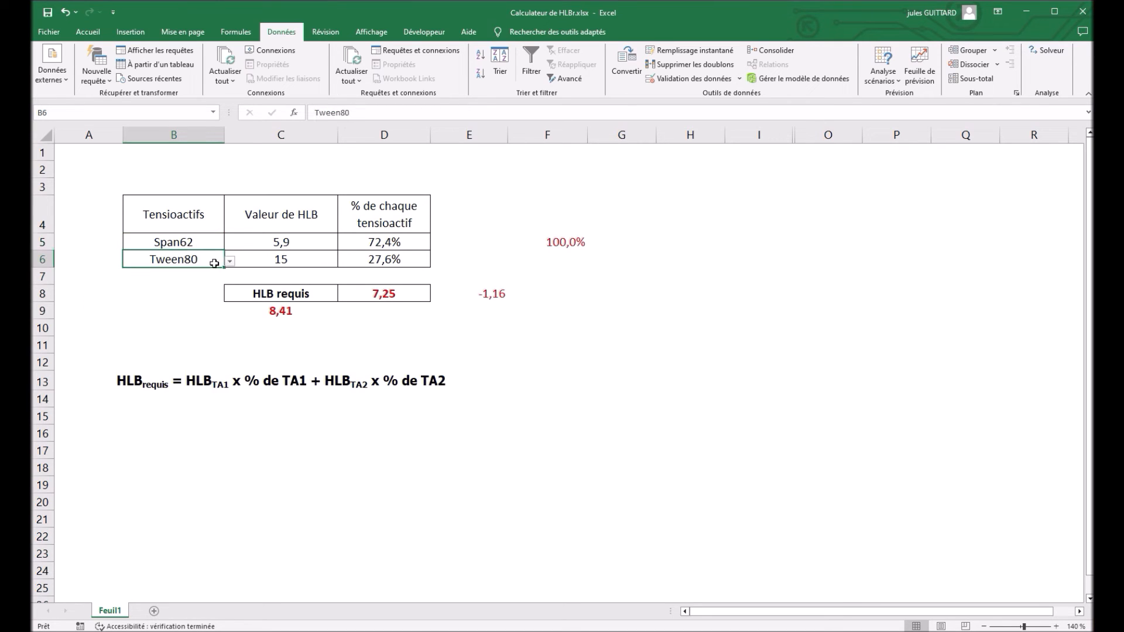
left_click(230, 262)
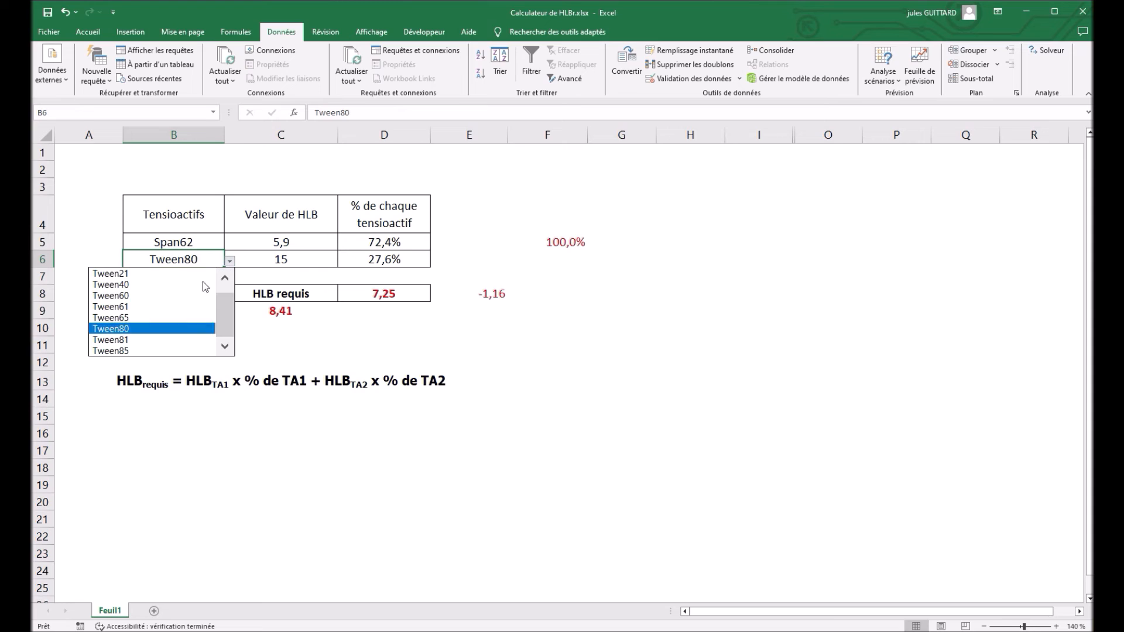
left_click(156, 308)
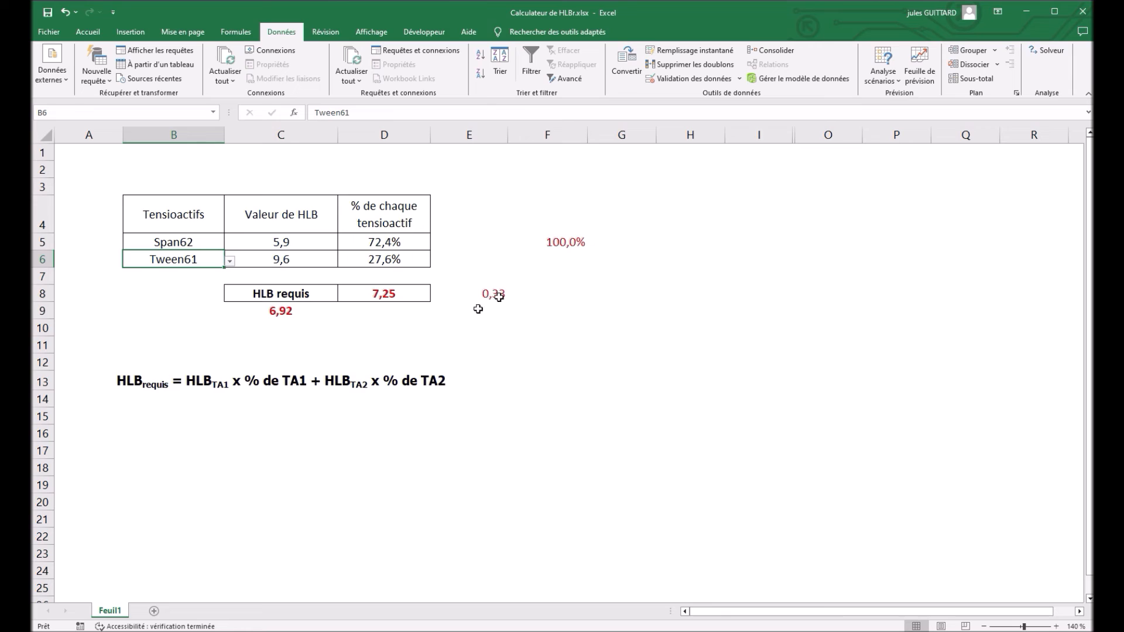
Step: Set the required HLB in D8 to 9
left_click(384, 296)
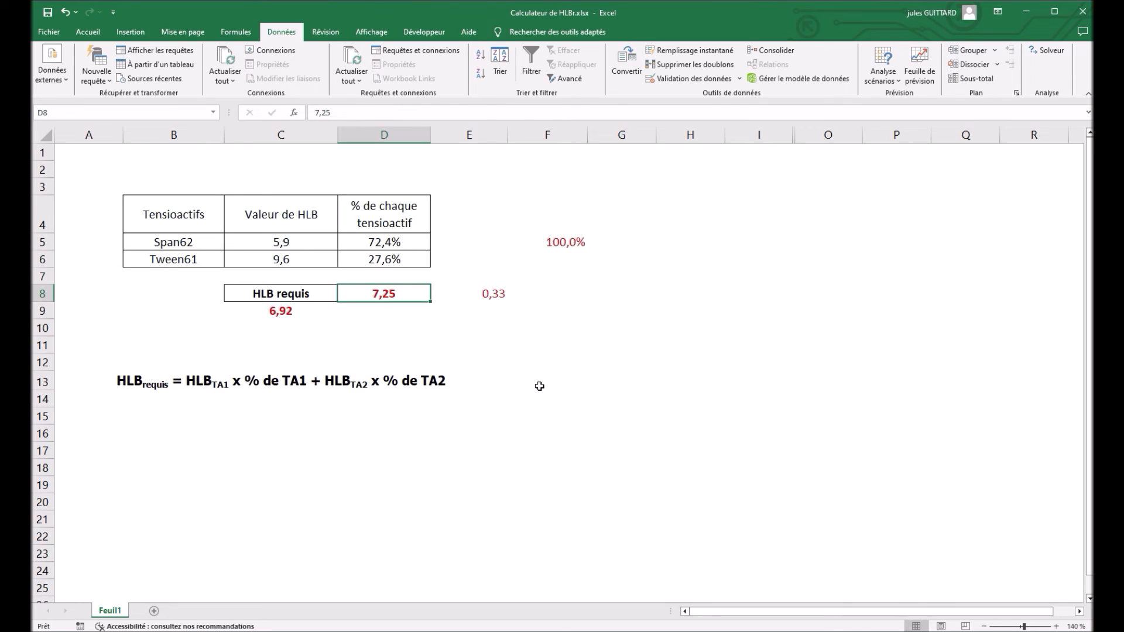
type("10")
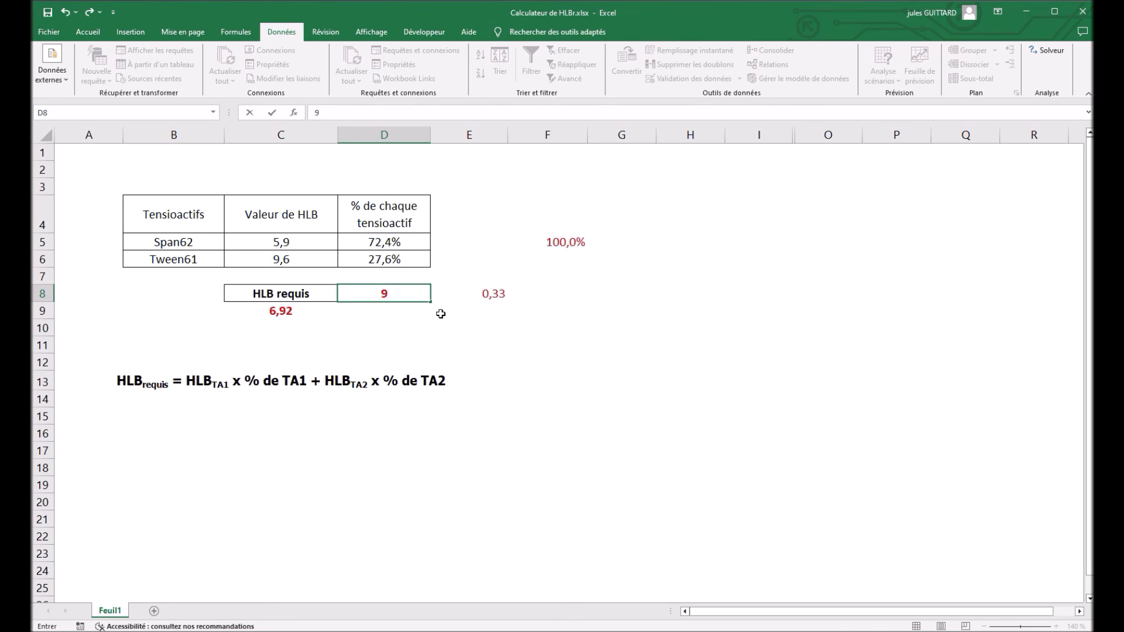
left_click(465, 350)
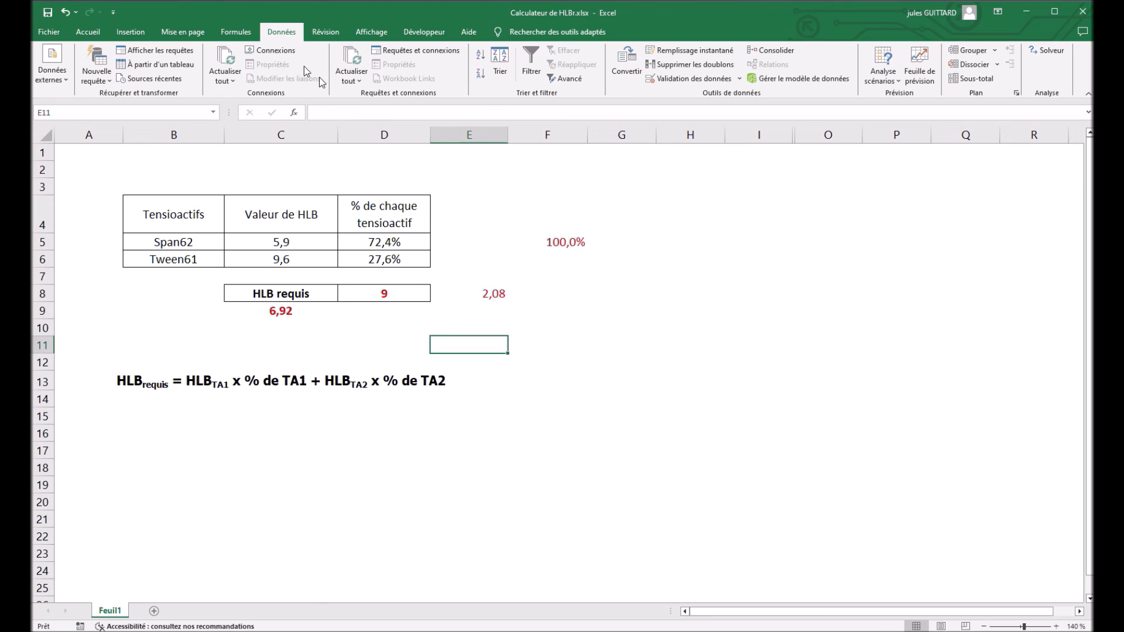
Step: Rerun the Solver with its existing parameters for the new surfactants and required HLB, keeping the solution
left_click(1048, 50)
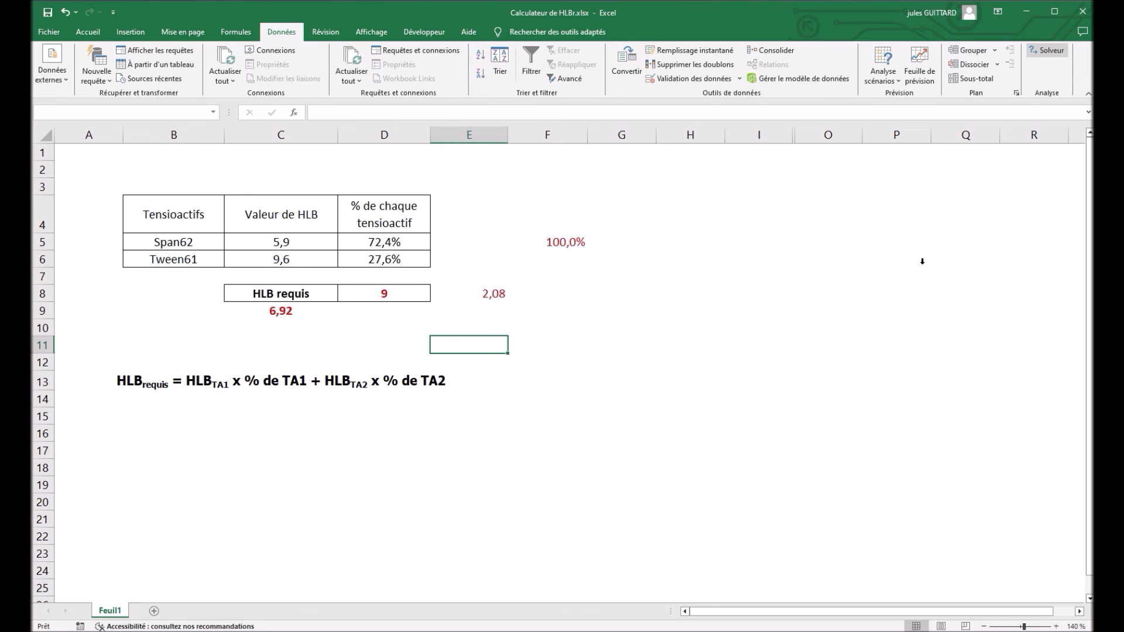
left_click(873, 454)
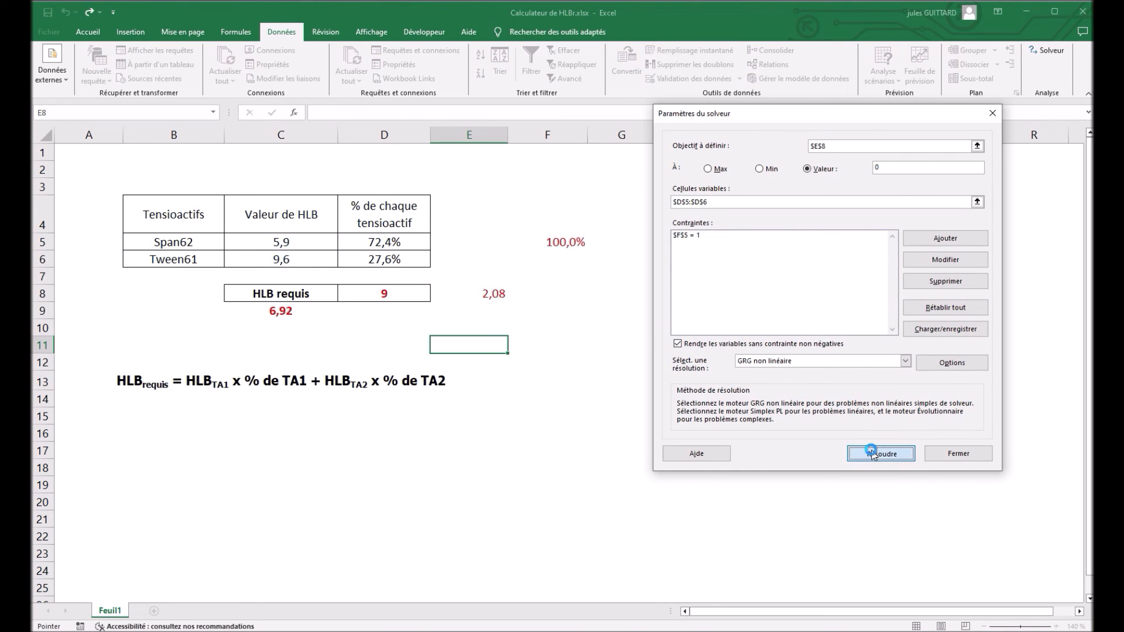
left_click(408, 349)
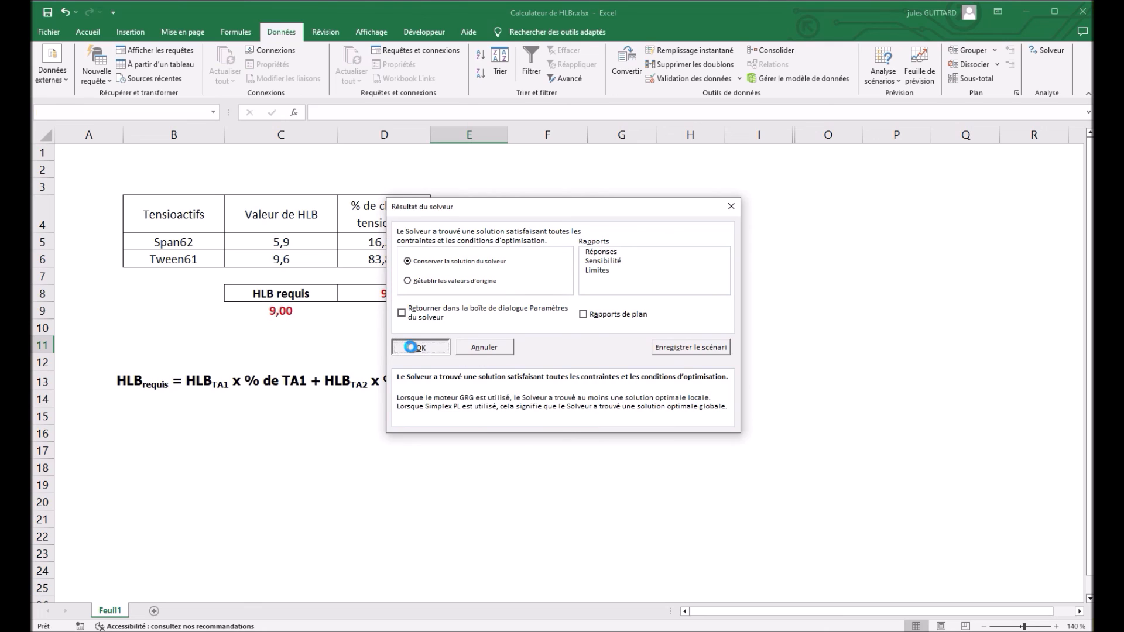